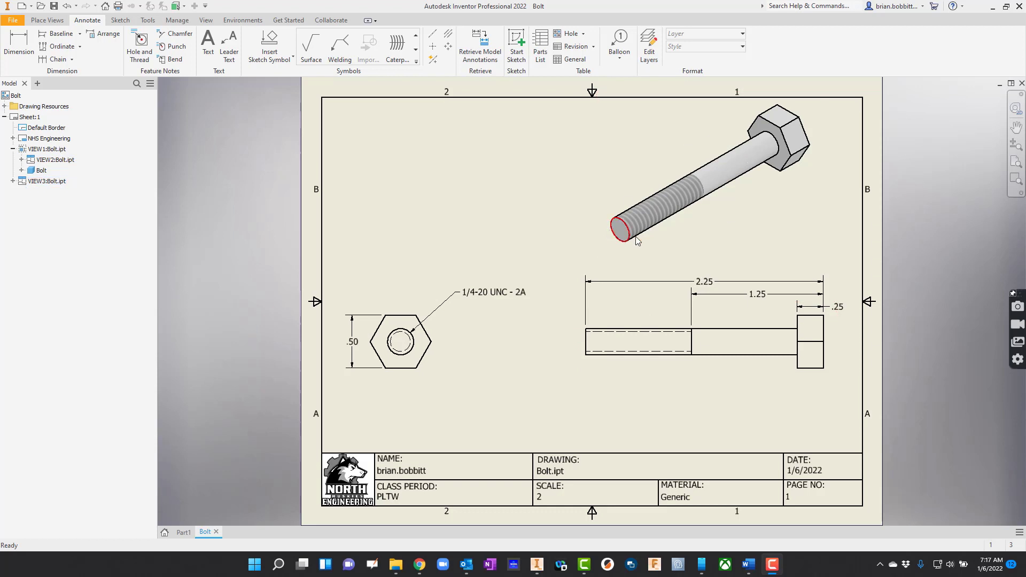
Step: Create a new part from the Standard.ipt template and start a 2D sketch on the front (XY) plane
left_click(20, 6)
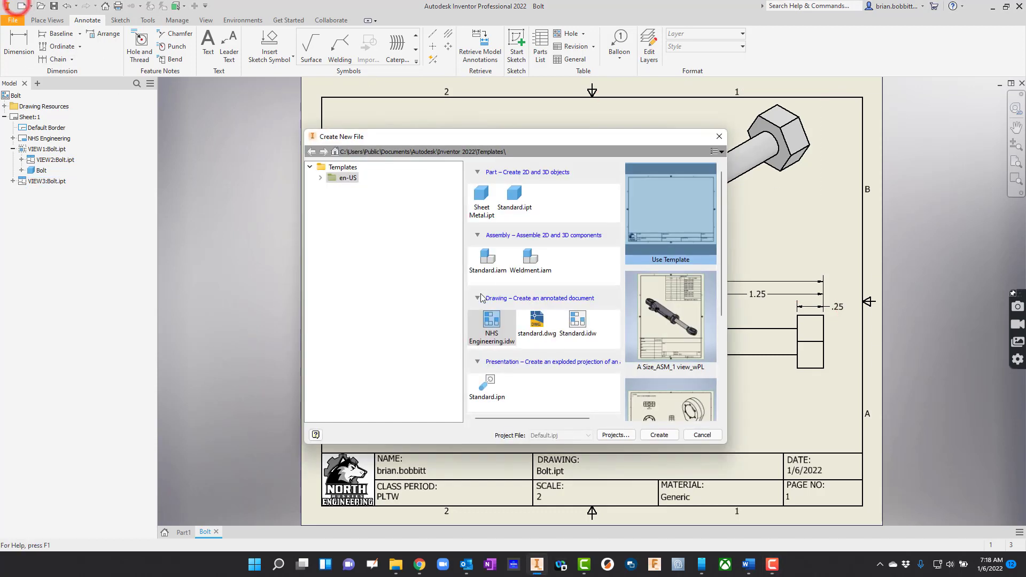
double_click(524, 199)
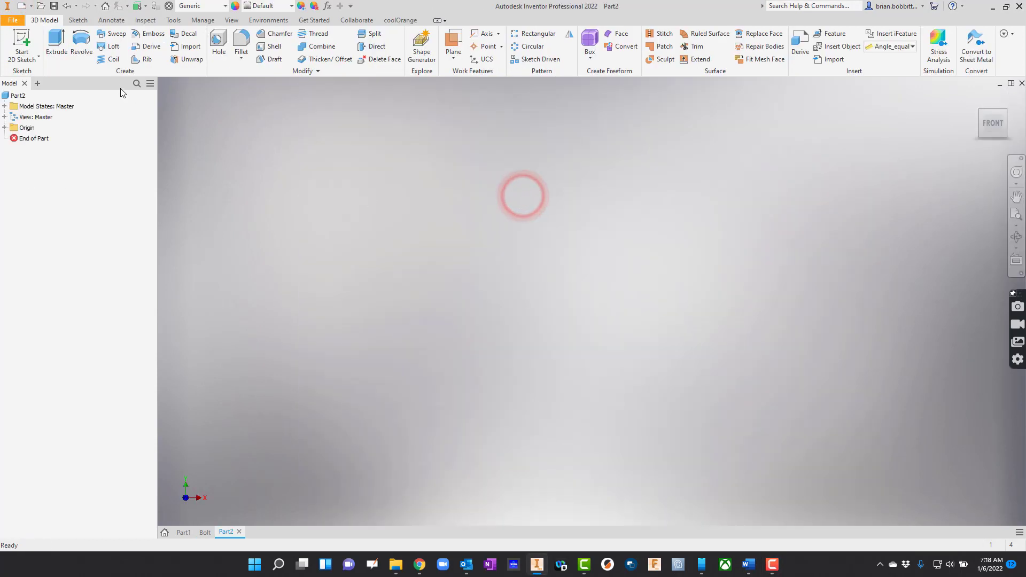
left_click(20, 41)
left_click(555, 178)
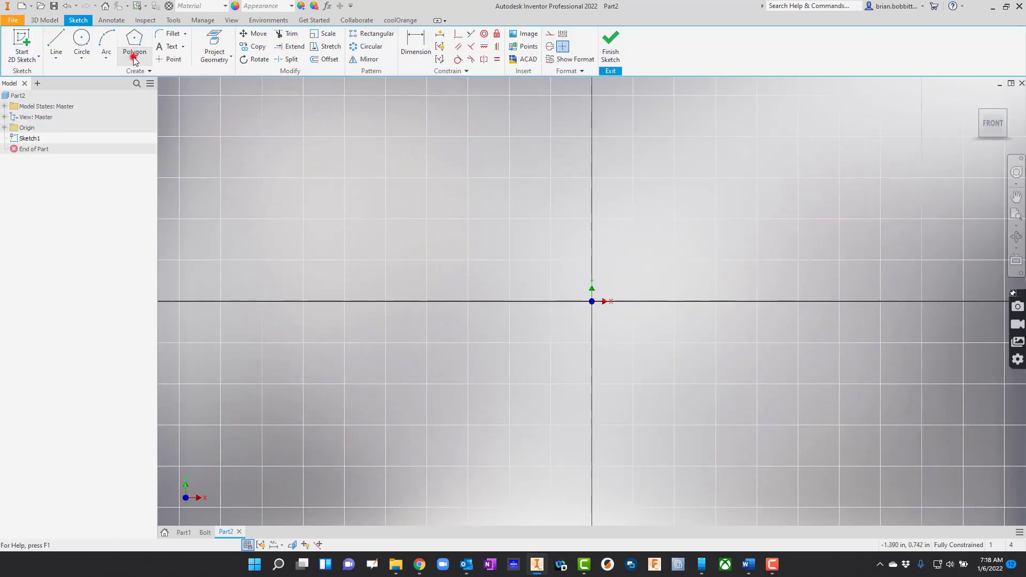
Step: Sketch a six-sided polygon centered on the origin, about 0.77 in across its flats
left_click(134, 58)
left_click(142, 79)
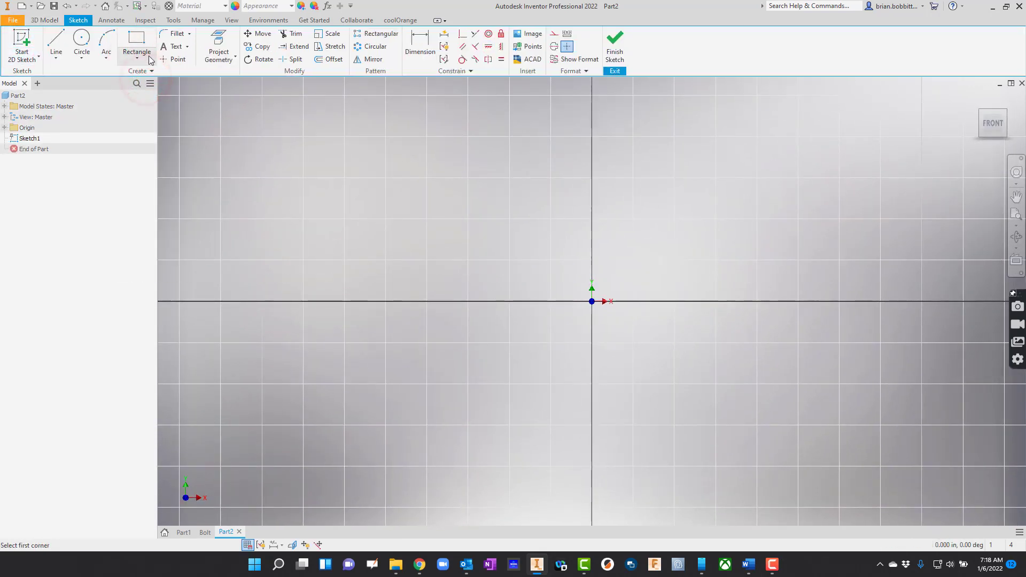
left_click(136, 58)
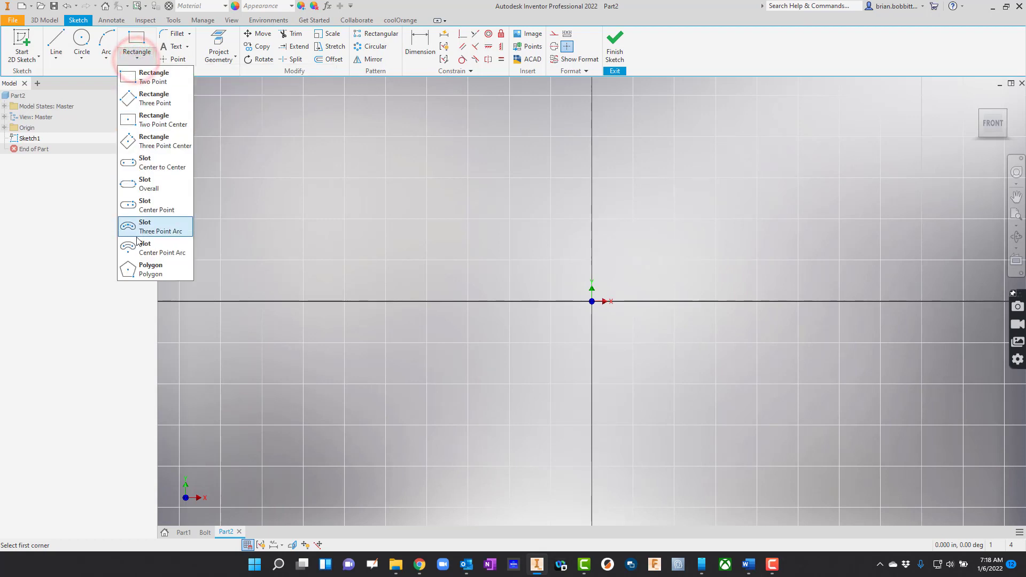
left_click(149, 271)
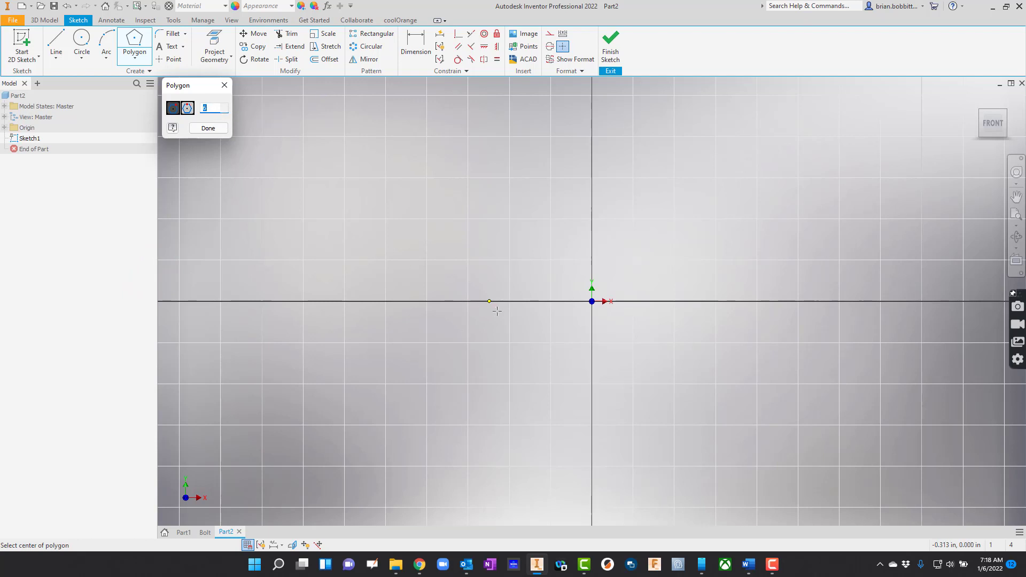
left_click(591, 301)
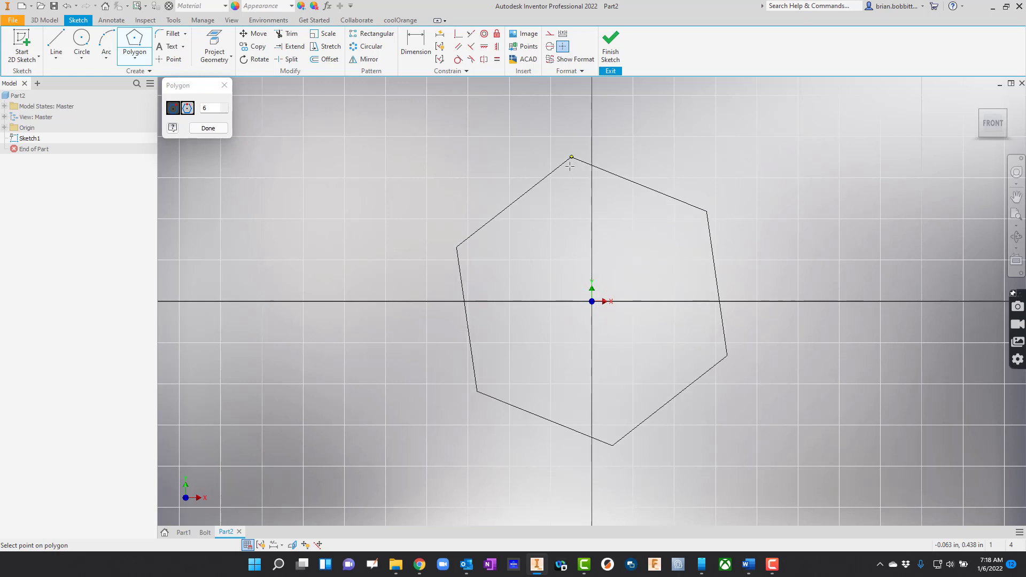
left_click(570, 166)
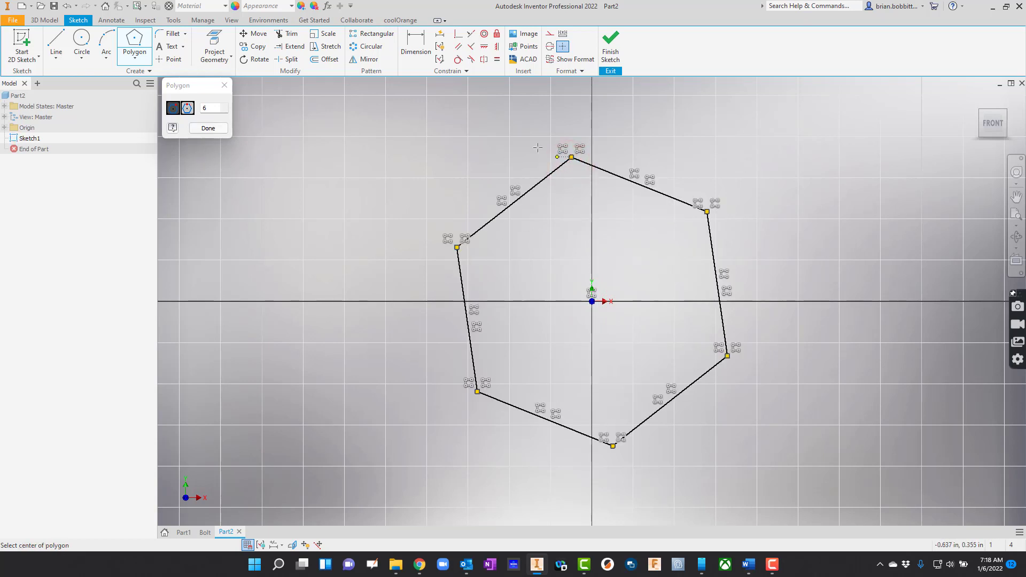
left_click(208, 128)
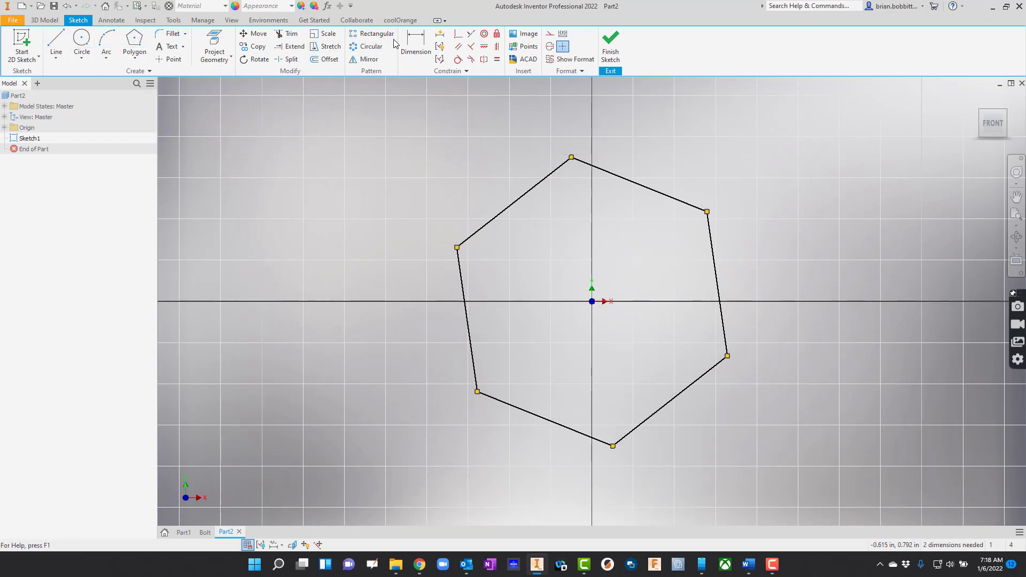
Step: Dimension the distance between two opposite parallel sides of the hexagon and set it to 0.5 in
left_click(411, 38)
left_click(508, 206)
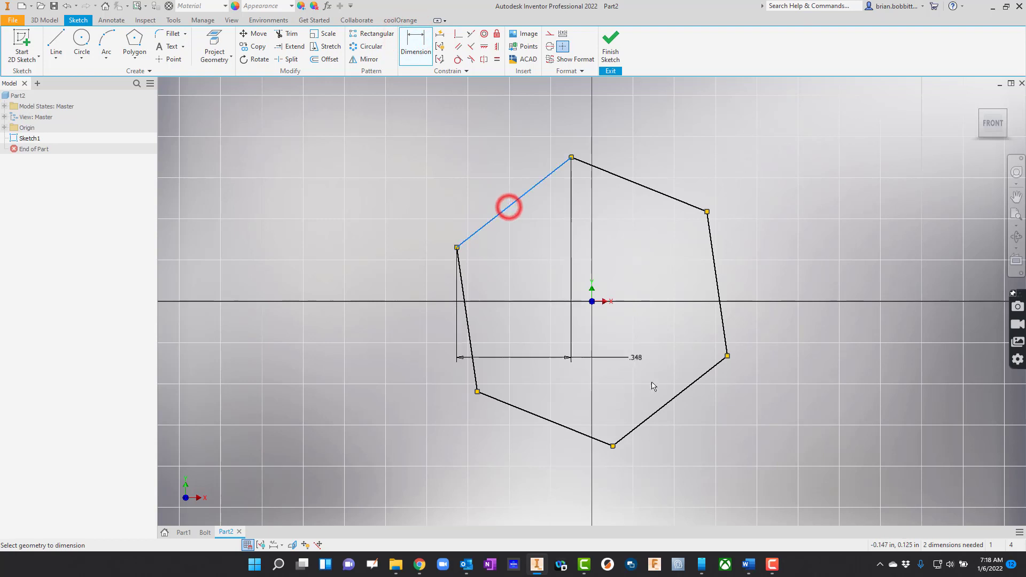
left_click(672, 401)
left_click(484, 458)
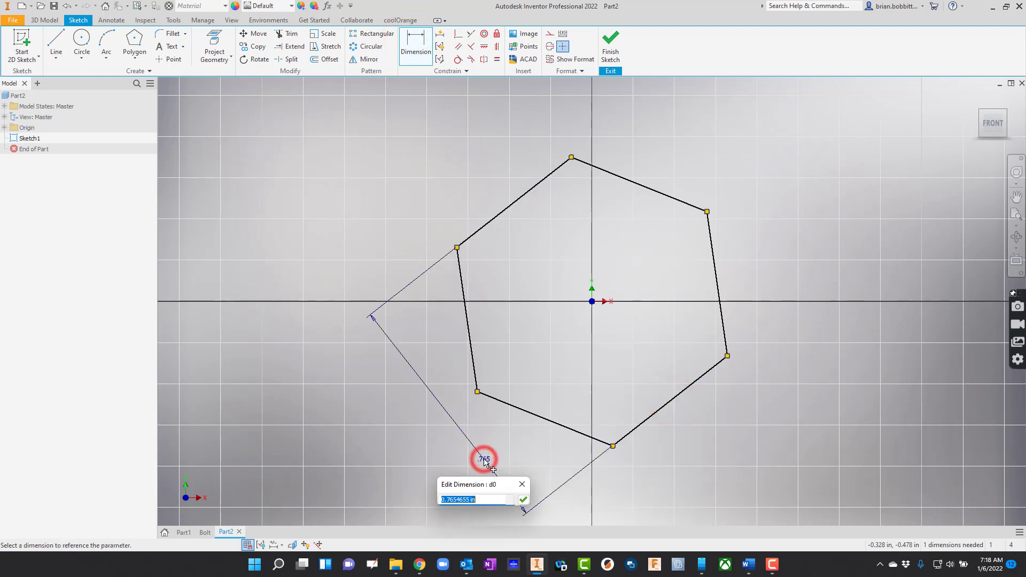
type(".5")
key("Return")
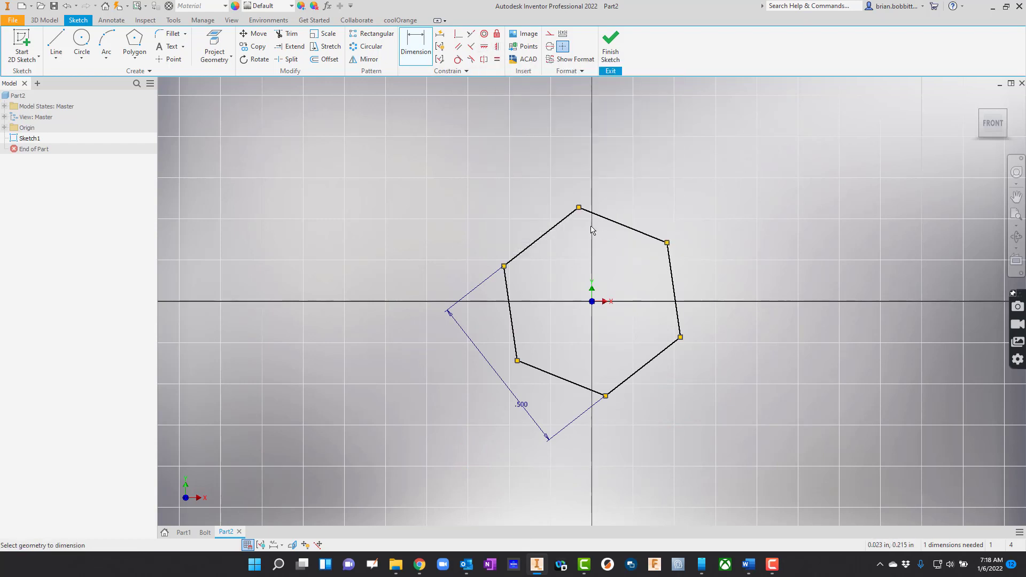
Step: Apply a horizontal constraint between a hexagon corner and the origin, and finish the sketch
left_click(484, 49)
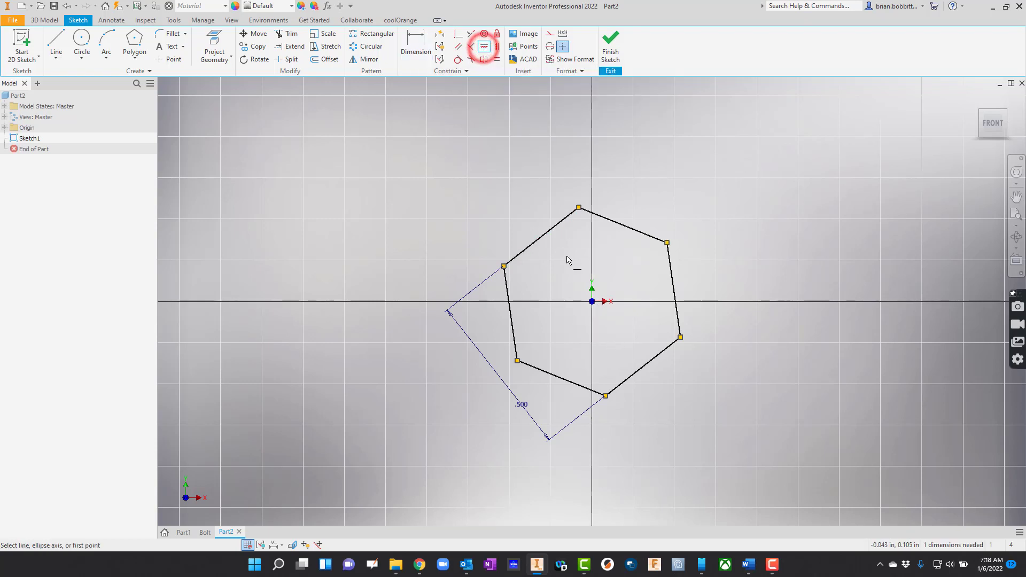
left_click(579, 208)
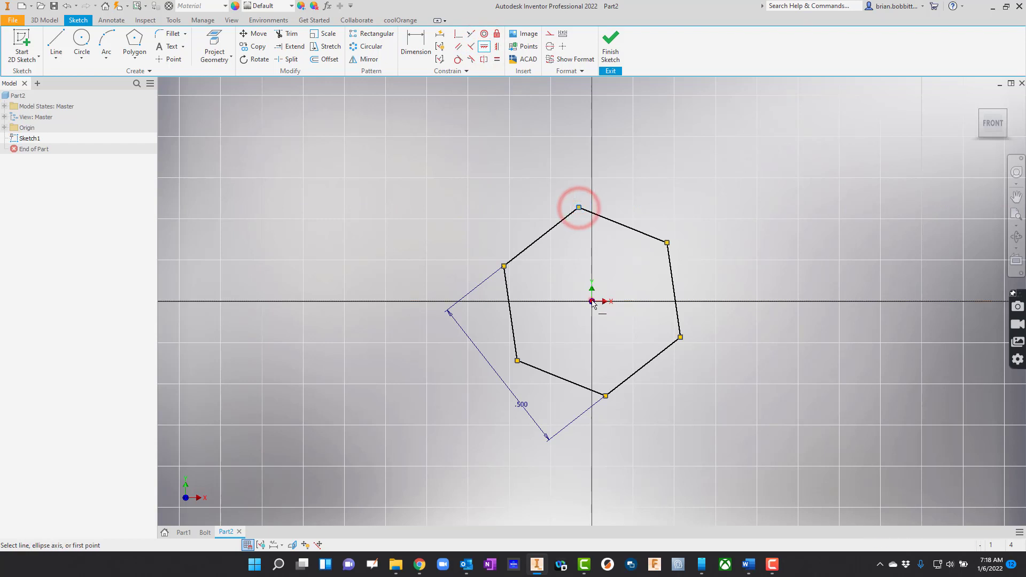
left_click(592, 302)
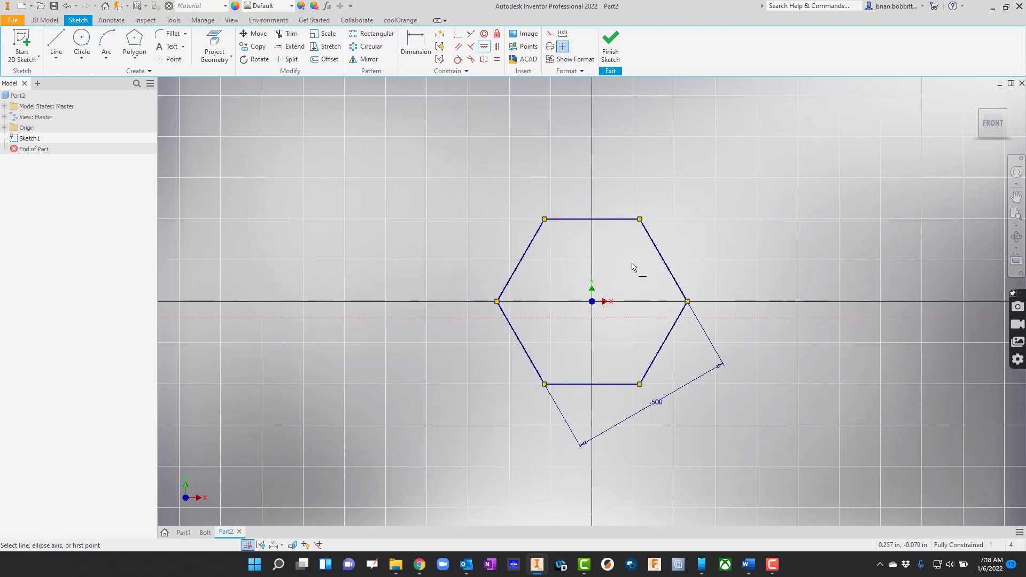
left_click(616, 46)
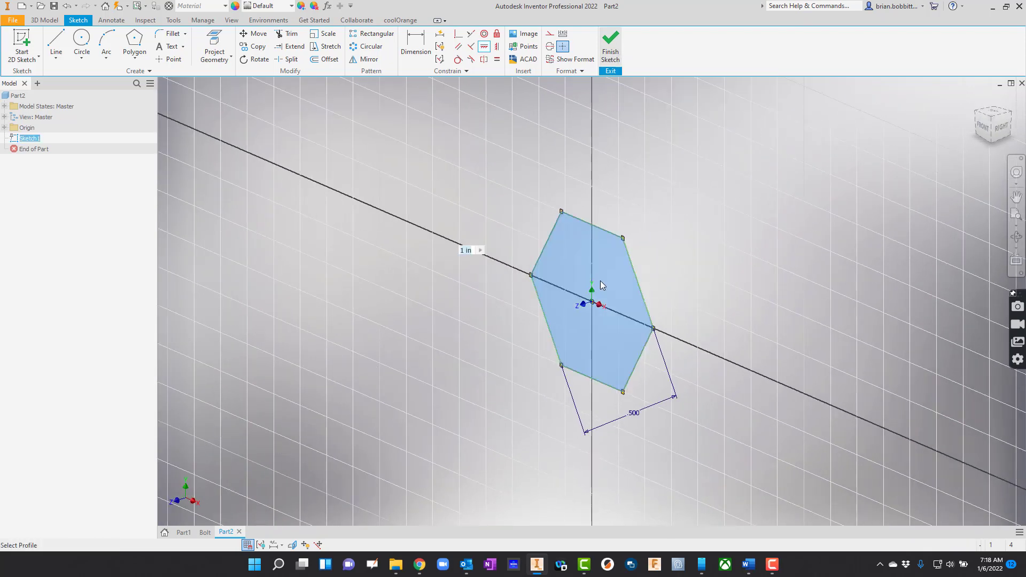
Step: Extrude the hexagon profile 0.25 in to form the bolt head
key("e")
double_click(240, 181)
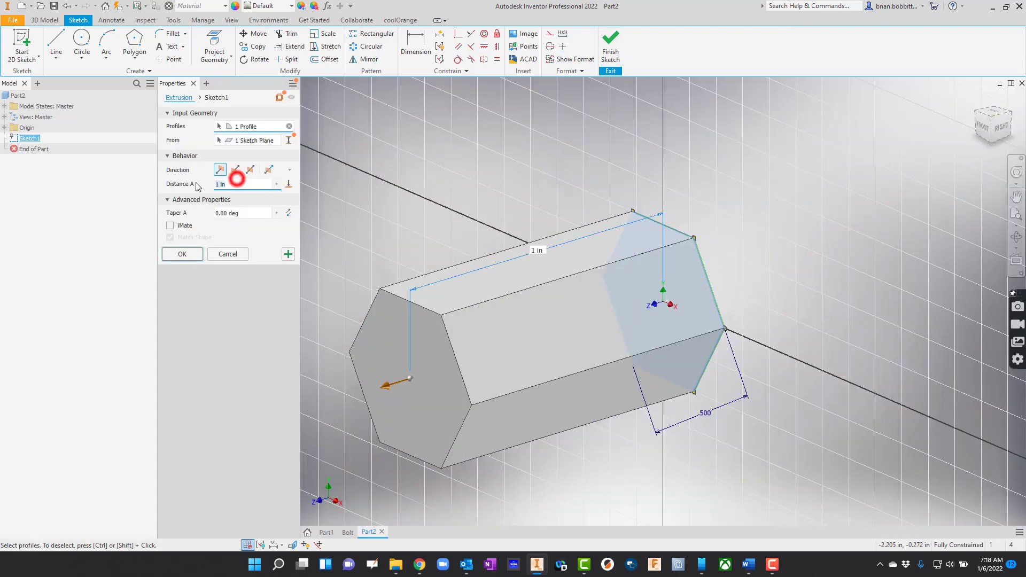
type(".25")
key("Return")
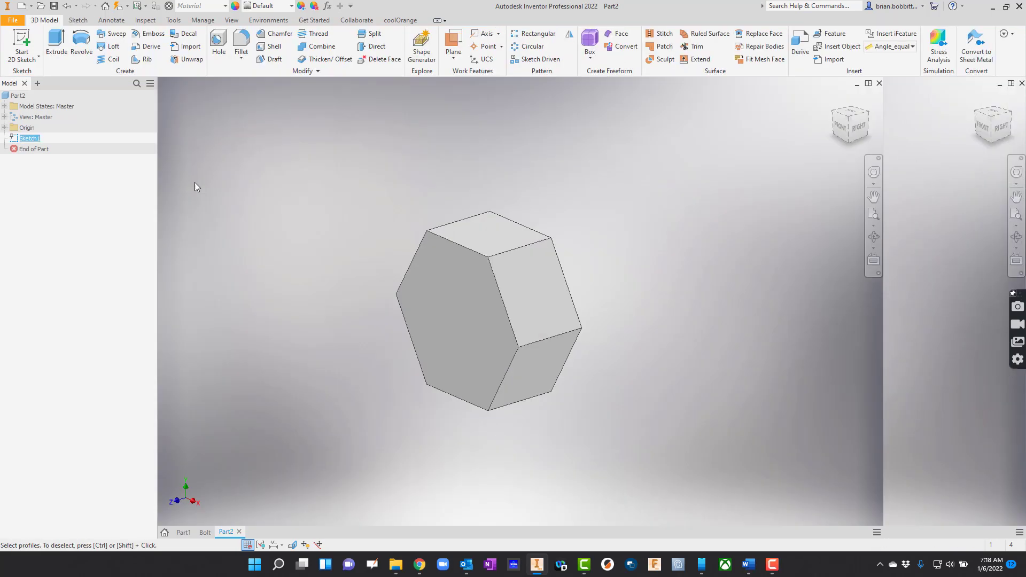
Step: Start a sketch on the front face of the bolt head and draw a 0.25 in diameter circle centered on the origin
left_click(21, 31)
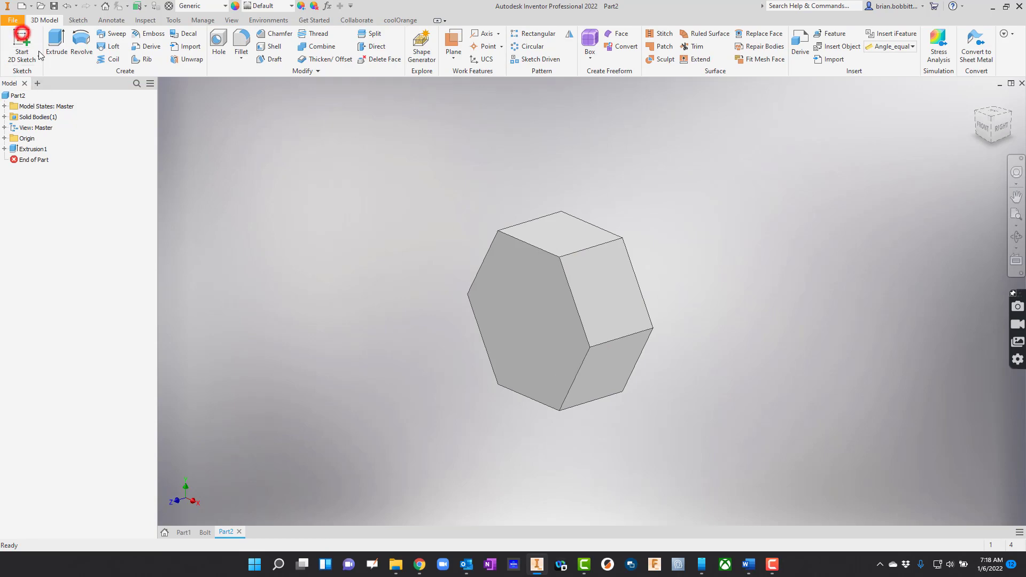
left_click(527, 324)
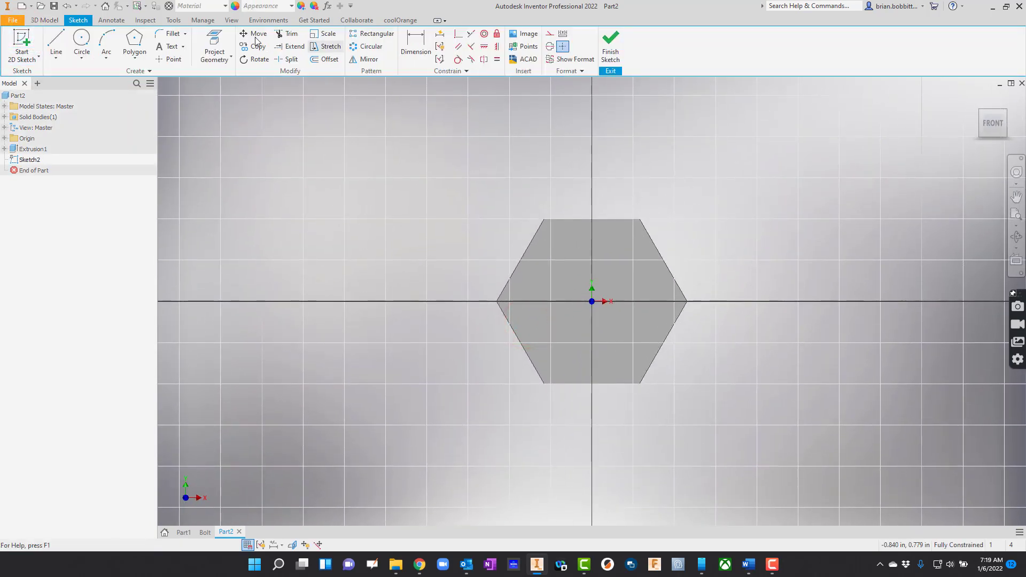
left_click(80, 40)
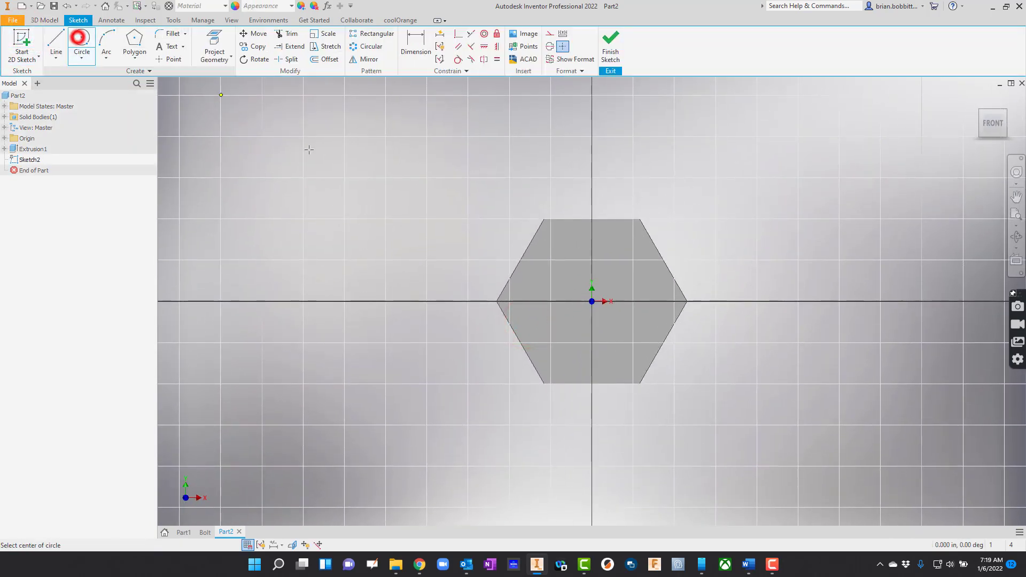
left_click(591, 301)
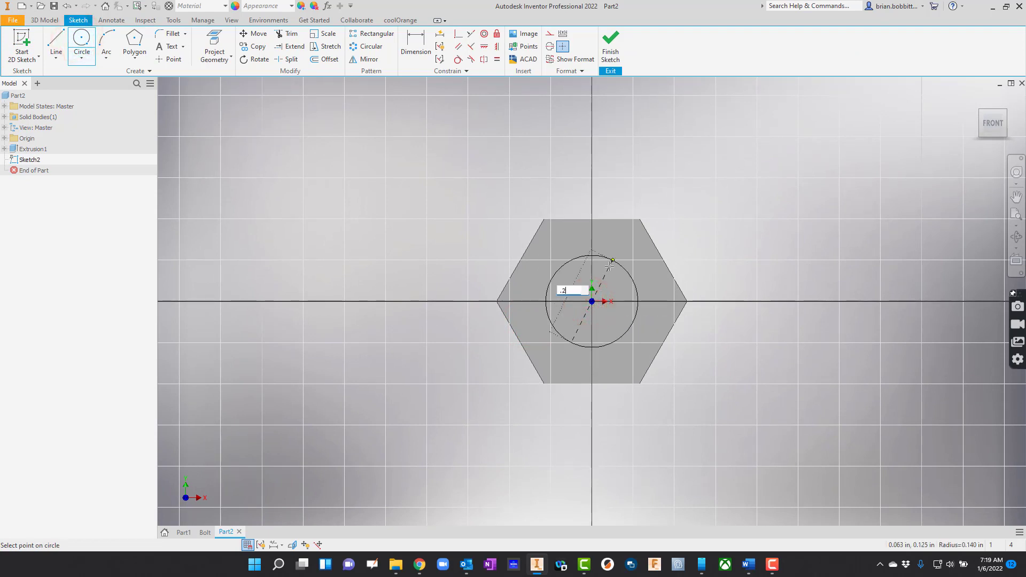
key("Return")
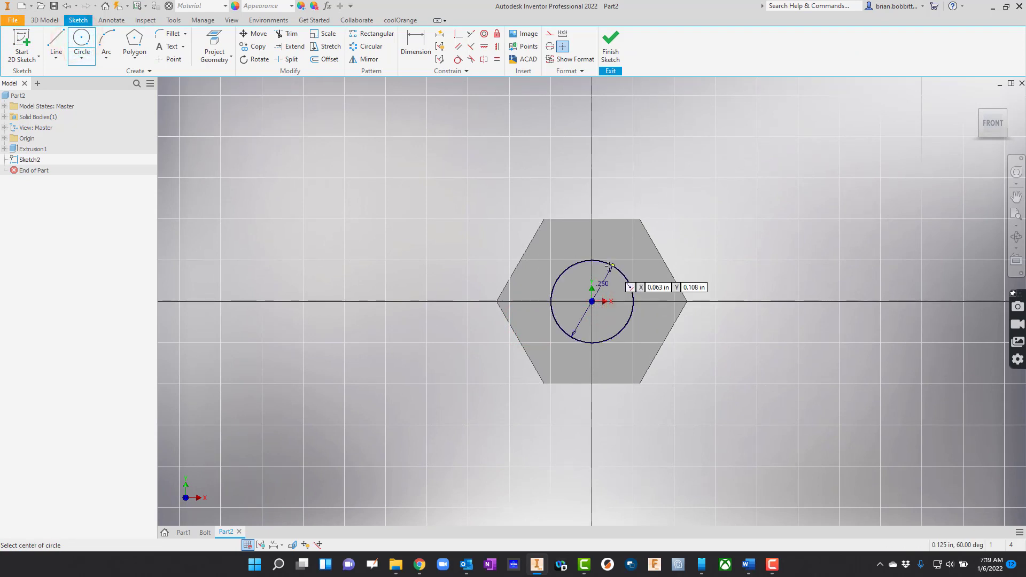
Step: Extrude the circle 2 in outward from the head, joined to it, to form the bolt shank
key("e")
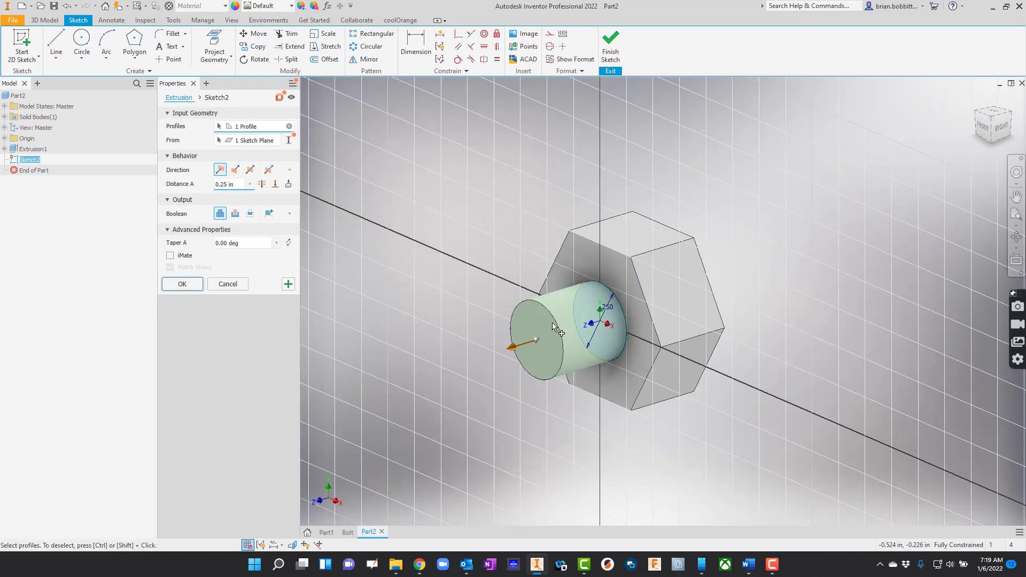
type("2")
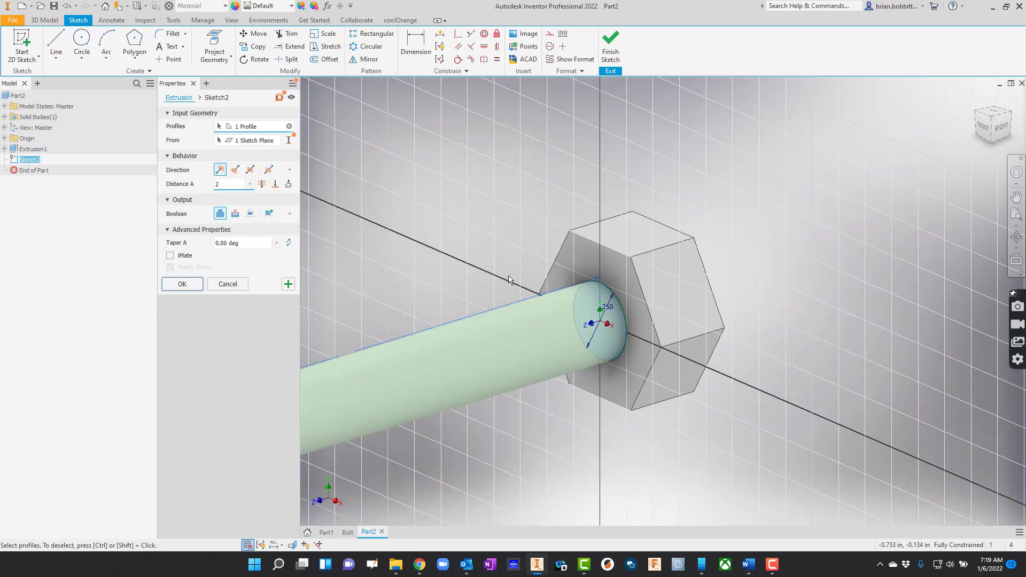
key("Return")
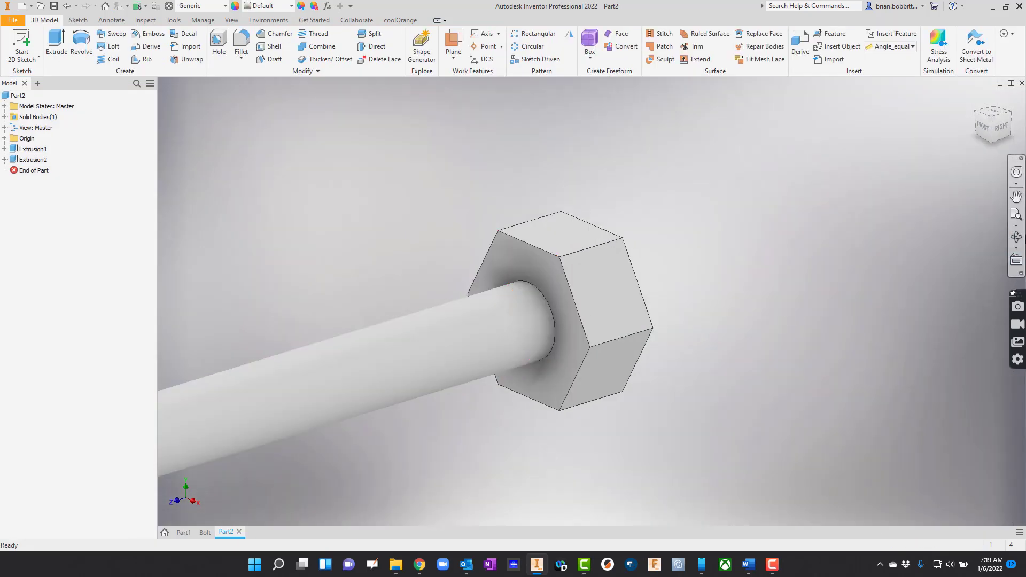
Step: Start a thread on the cylindrical shank near its free end, with size 0.25 and designation 1/4-20 UNC
left_click(1015, 216)
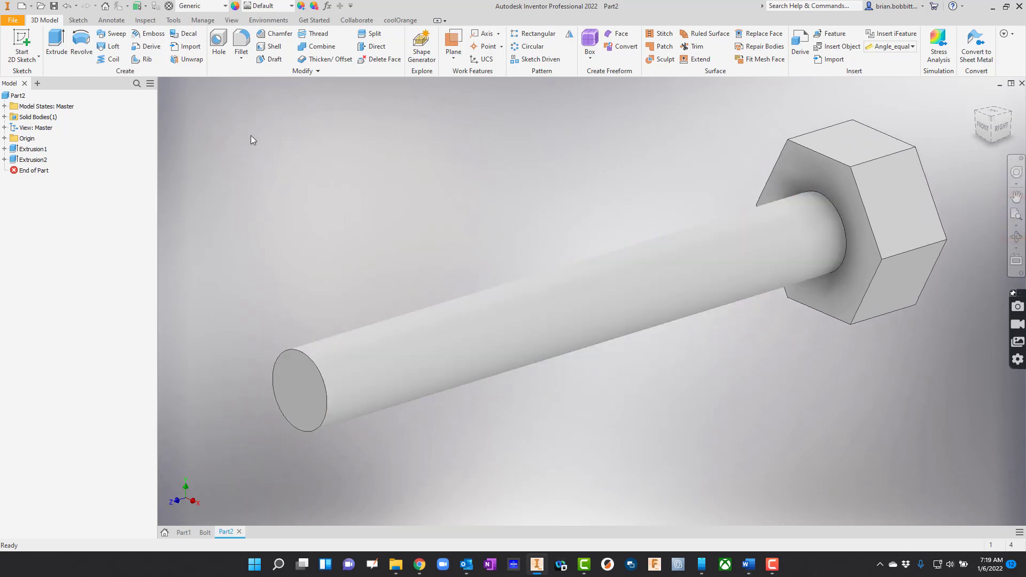
left_click(319, 35)
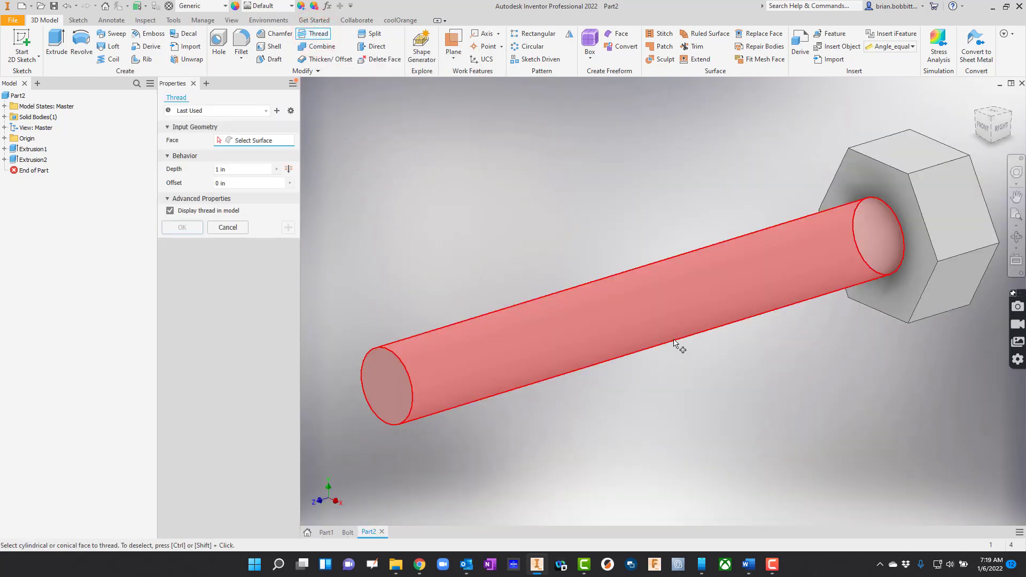
left_click(492, 356)
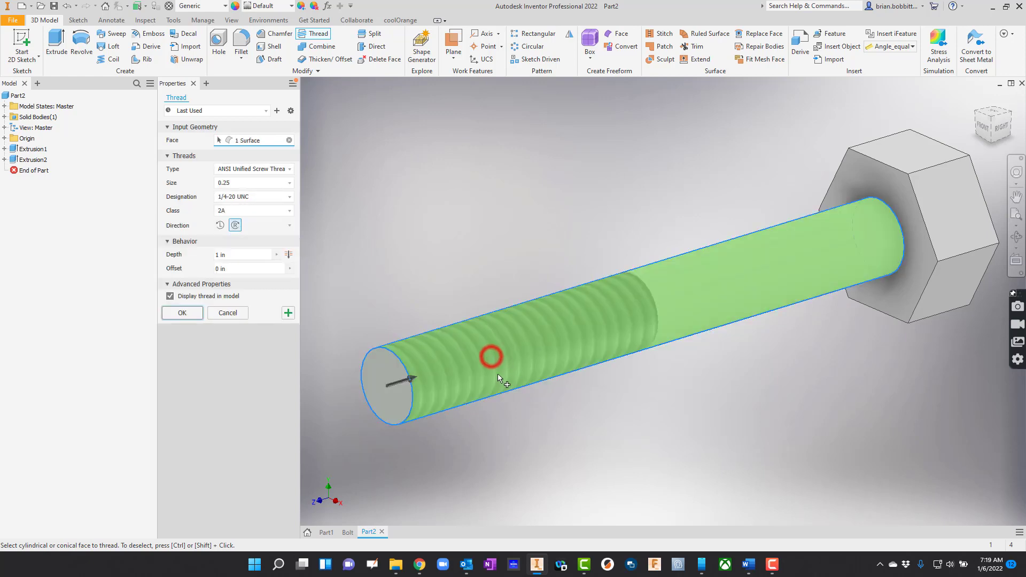
left_click(242, 184)
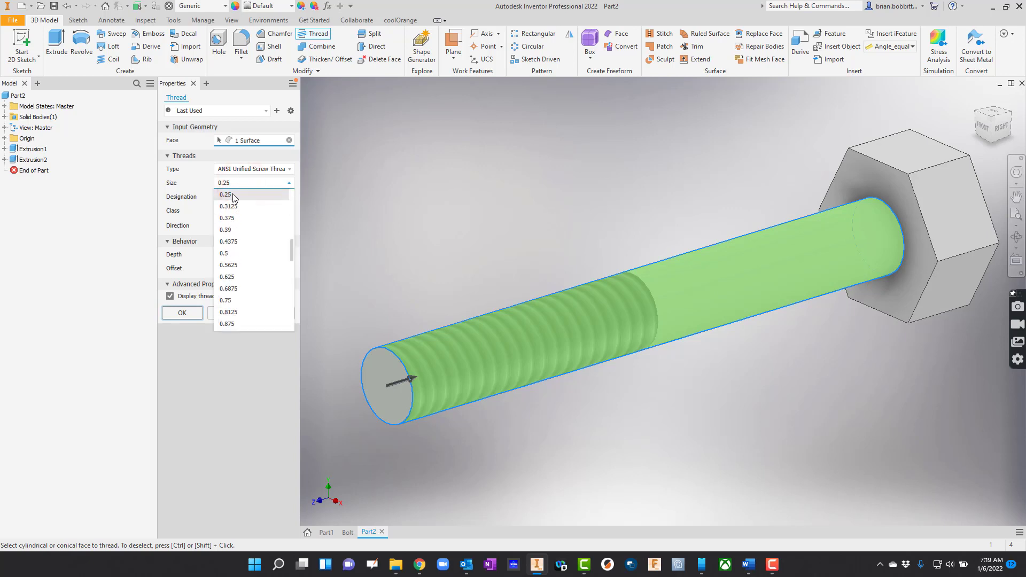
left_click(232, 193)
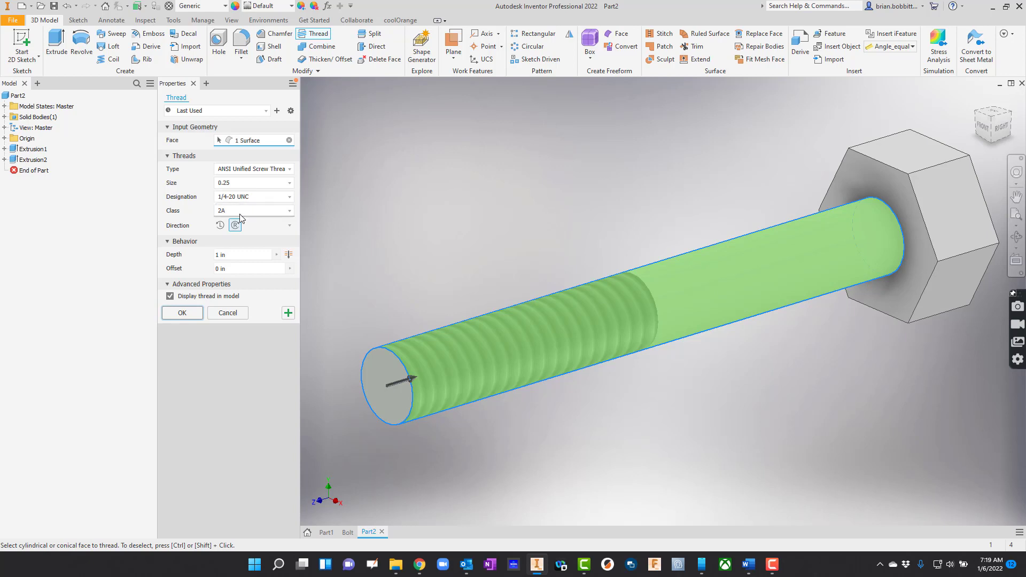
Step: Set the thread depth to 1 in with full depth off and create the thread on the shank
left_click(233, 255)
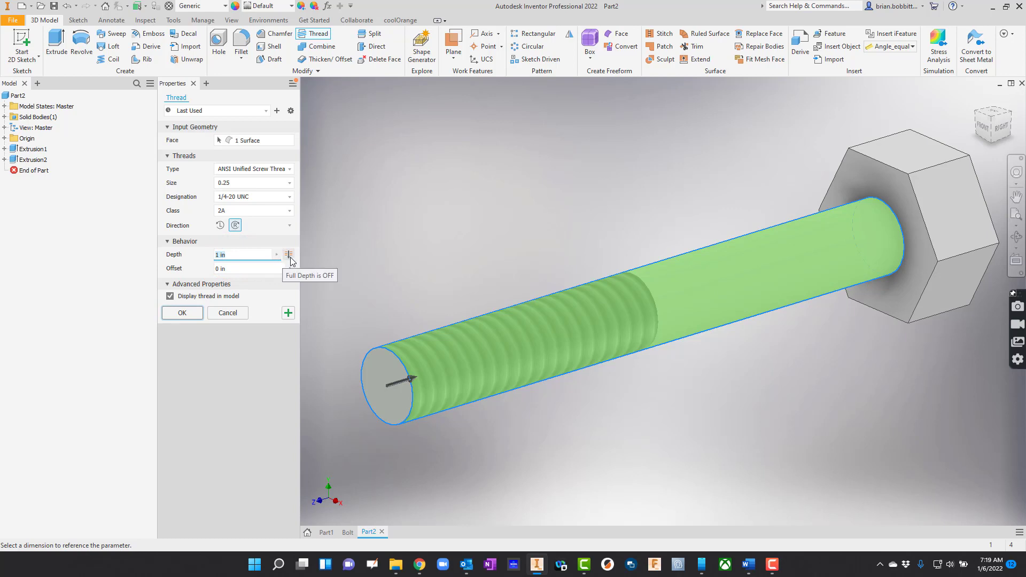
left_click(289, 256)
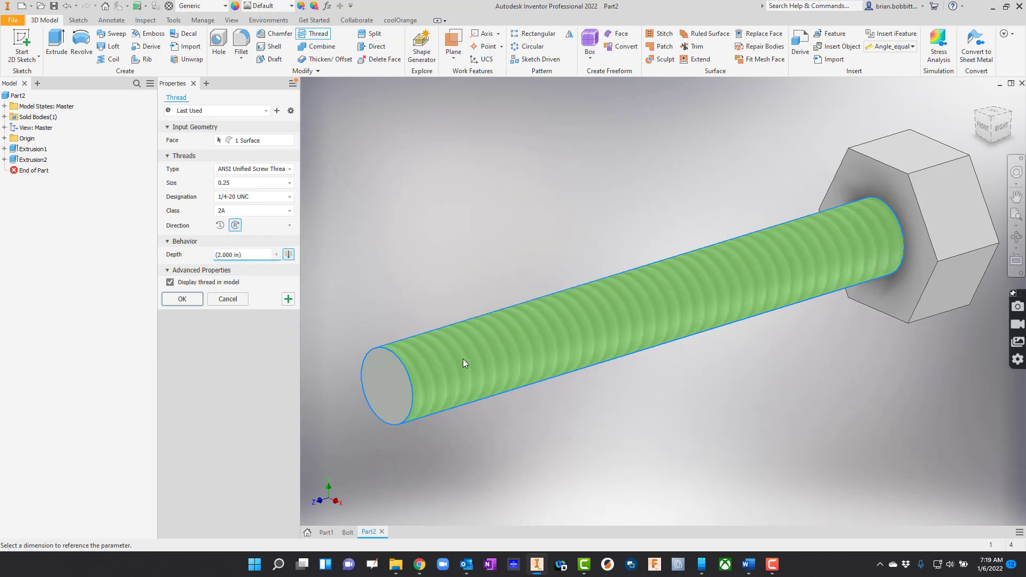
left_click(262, 255)
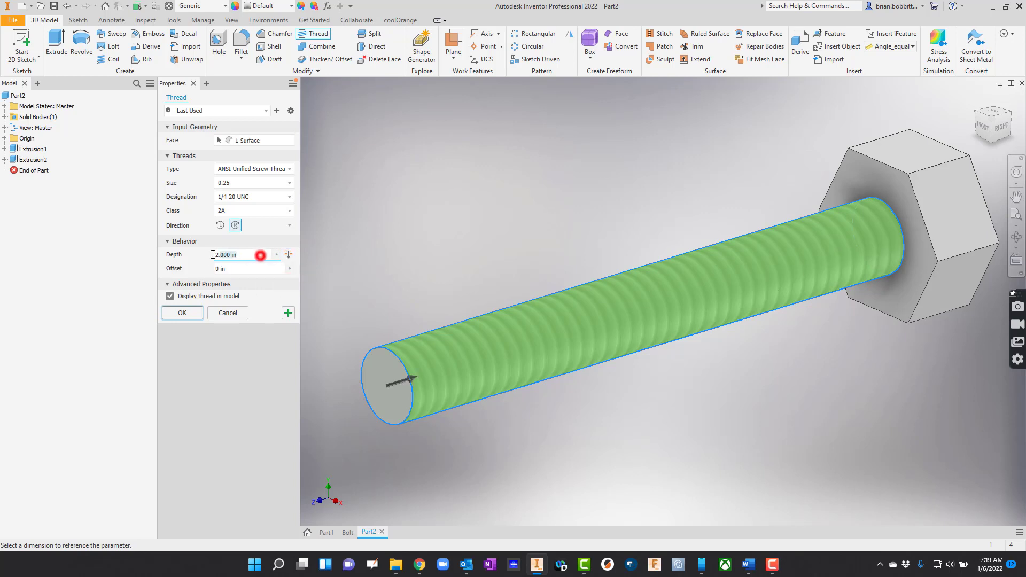
type("1")
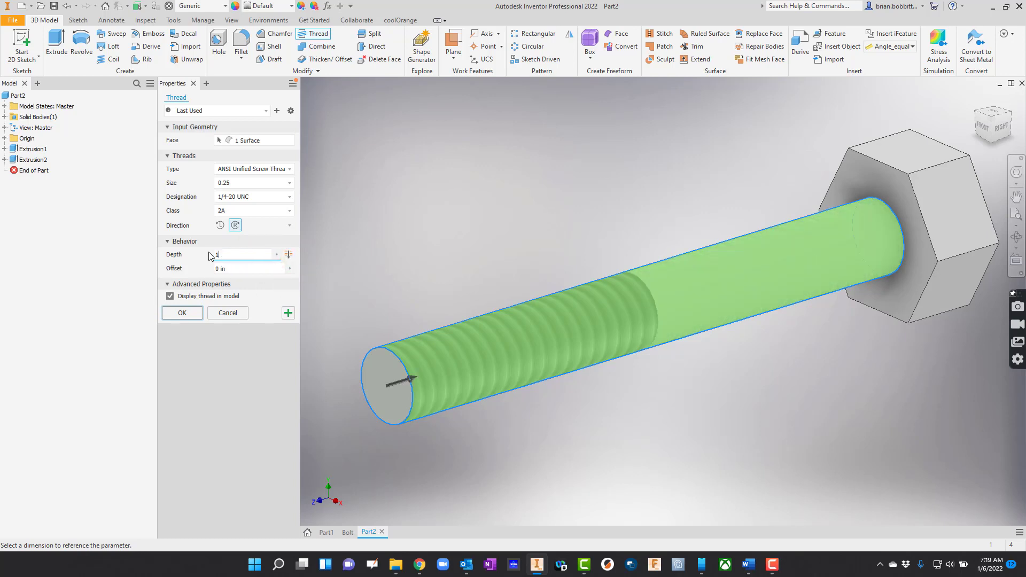
left_click(182, 313)
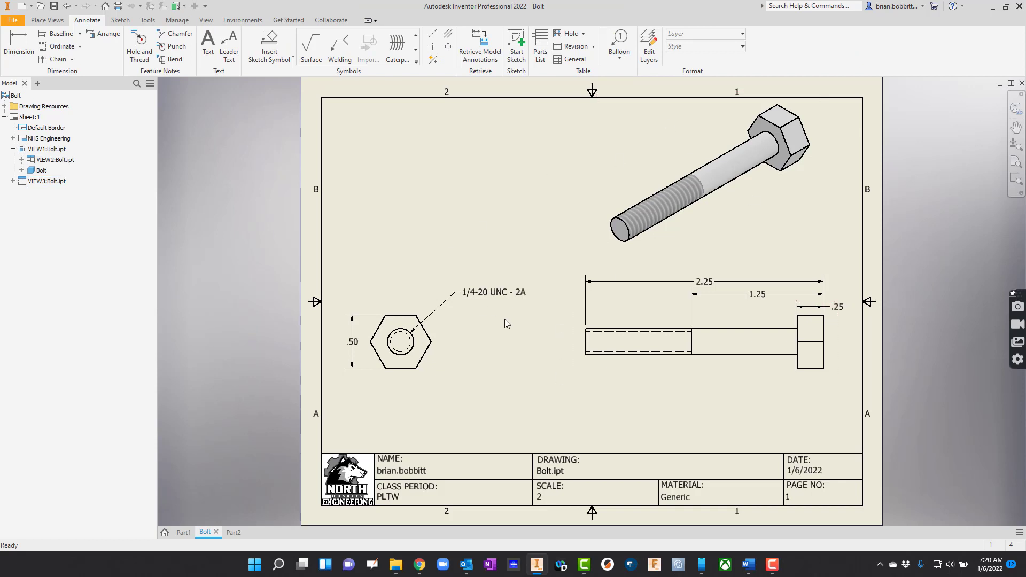
Step: Create a new drawing from the NHS Engineering.idw template and start a base view of Bolt.ipt
left_click(21, 6)
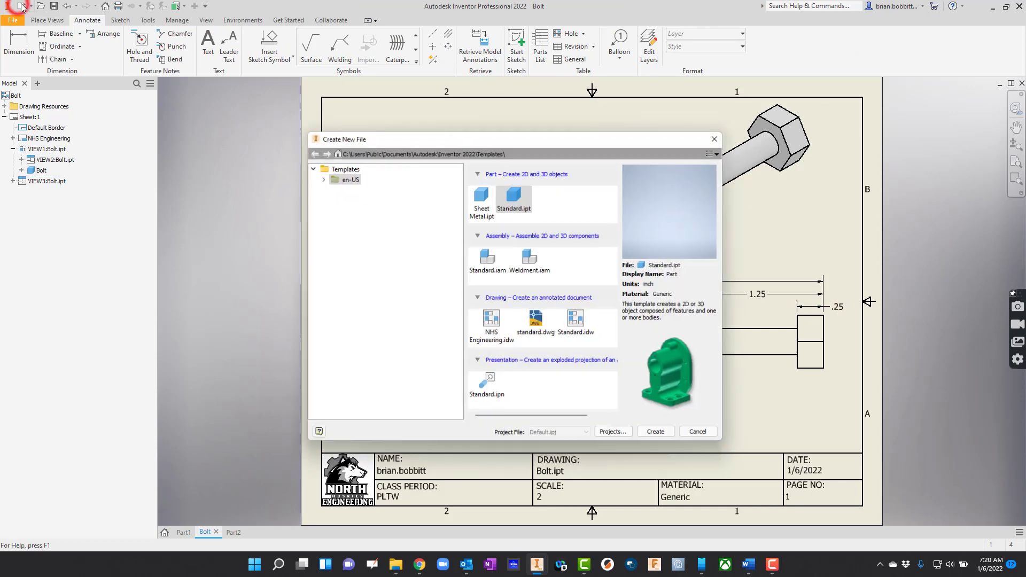
double_click(490, 323)
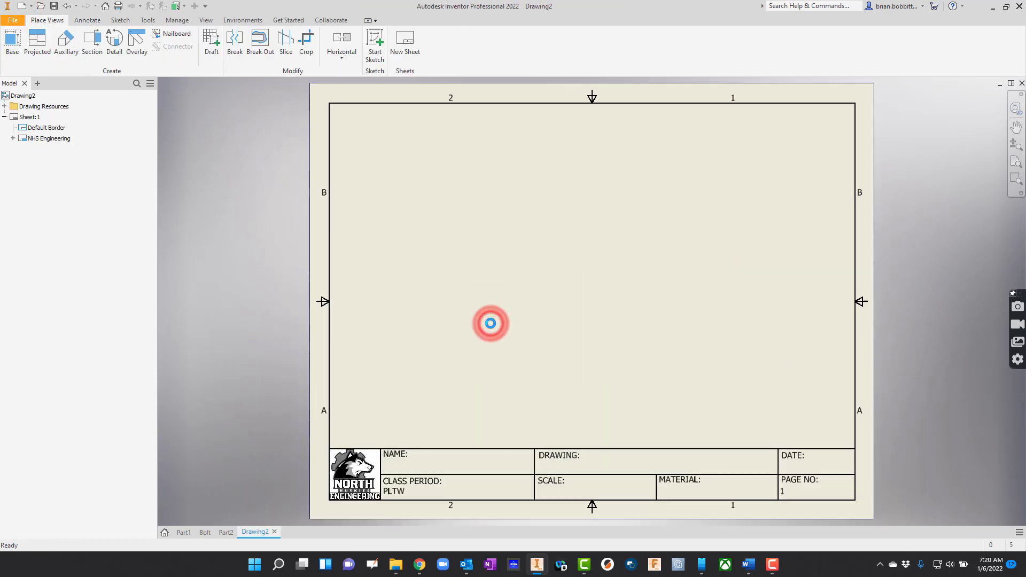
left_click(13, 42)
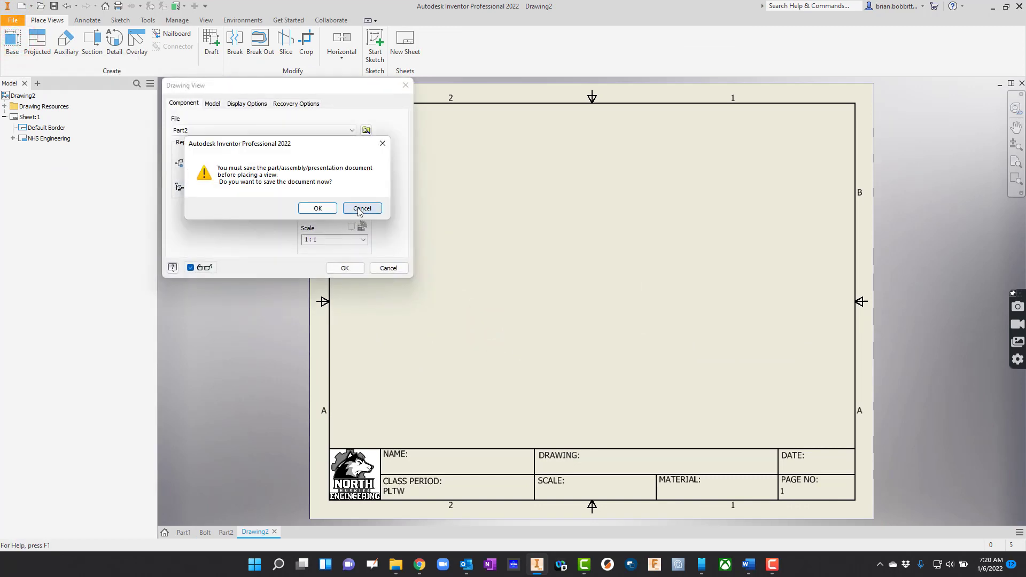
left_click(360, 209)
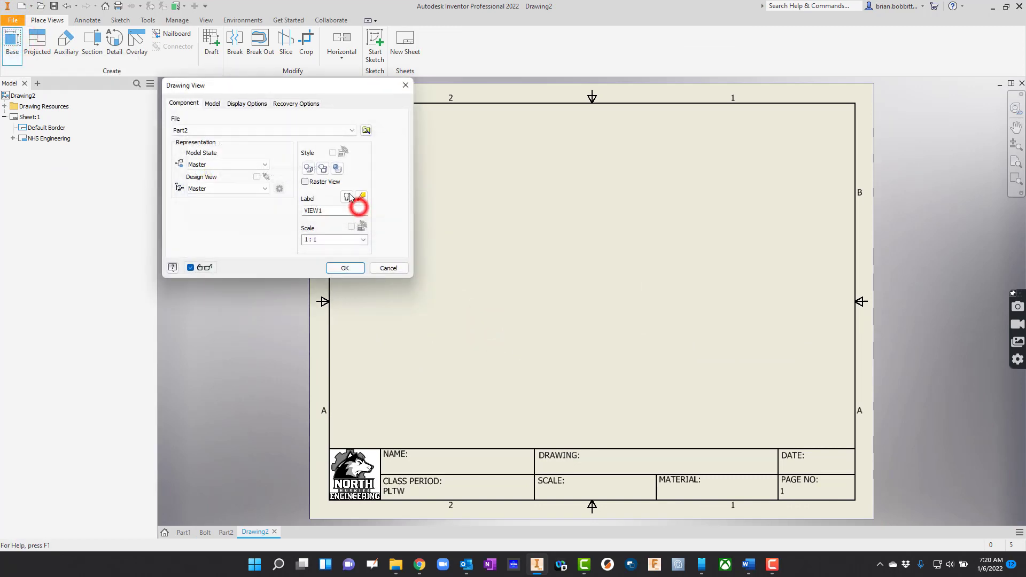
left_click(365, 132)
double_click(472, 231)
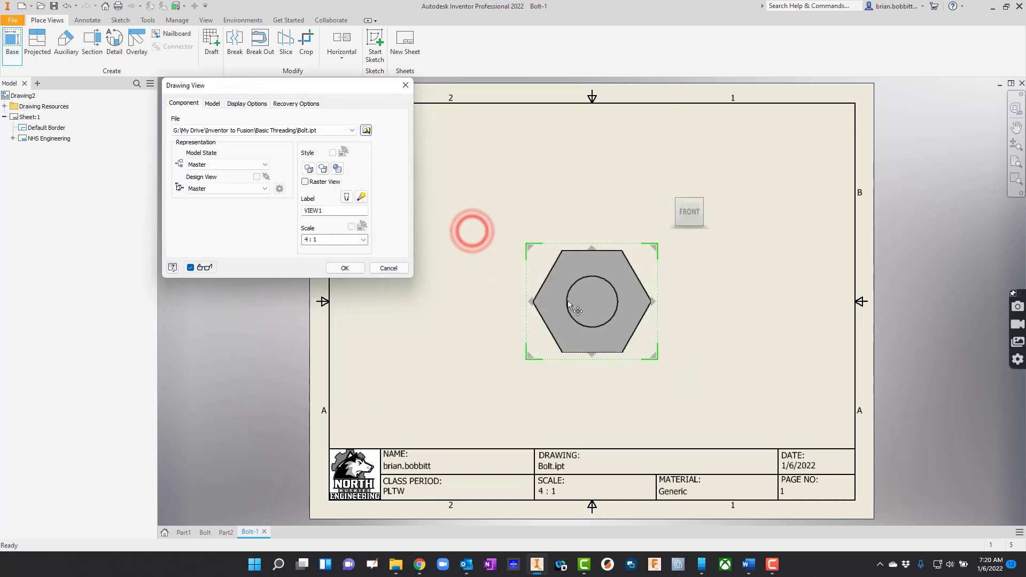
Step: Place the hexagonal front view at the sheet's lower left with projected side and isometric views, all at scale 2
left_click(590, 302)
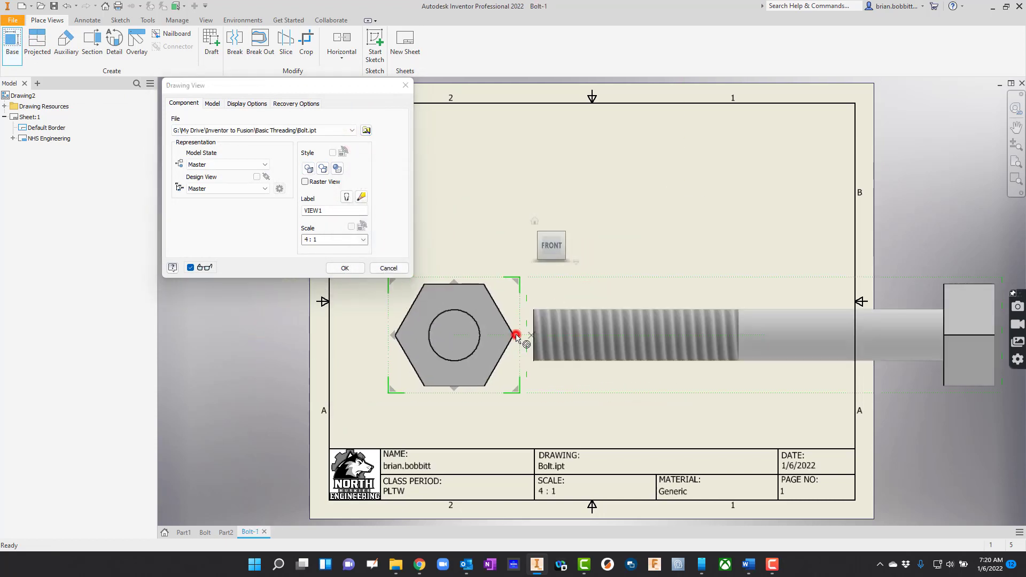
left_click(518, 281)
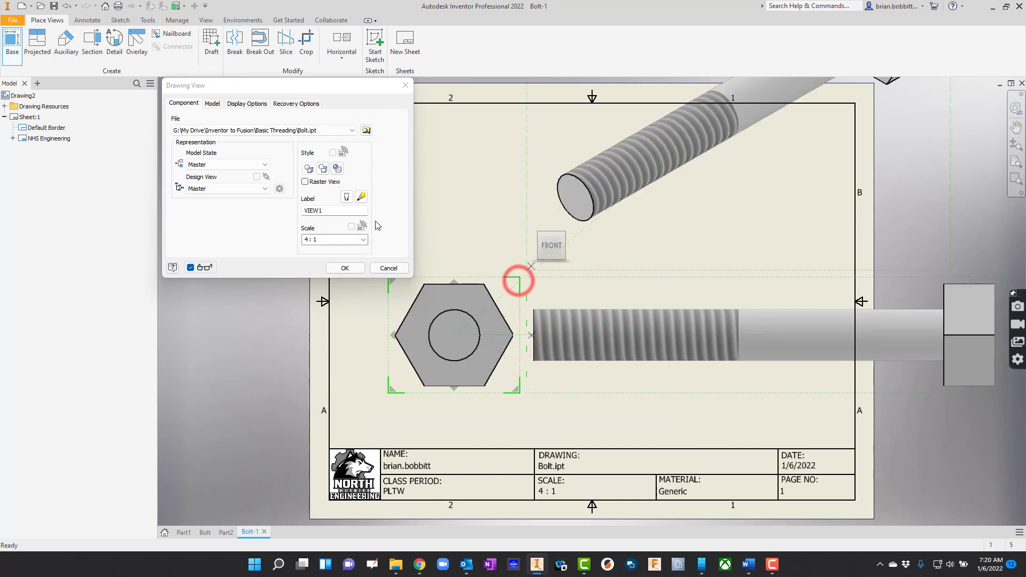
left_click(329, 240)
type("2")
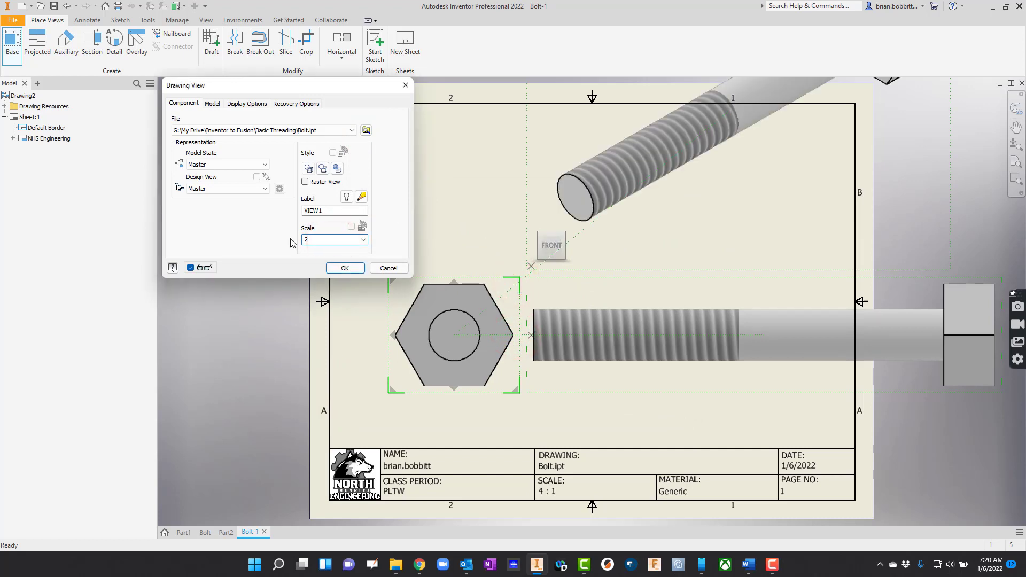
left_click(345, 268)
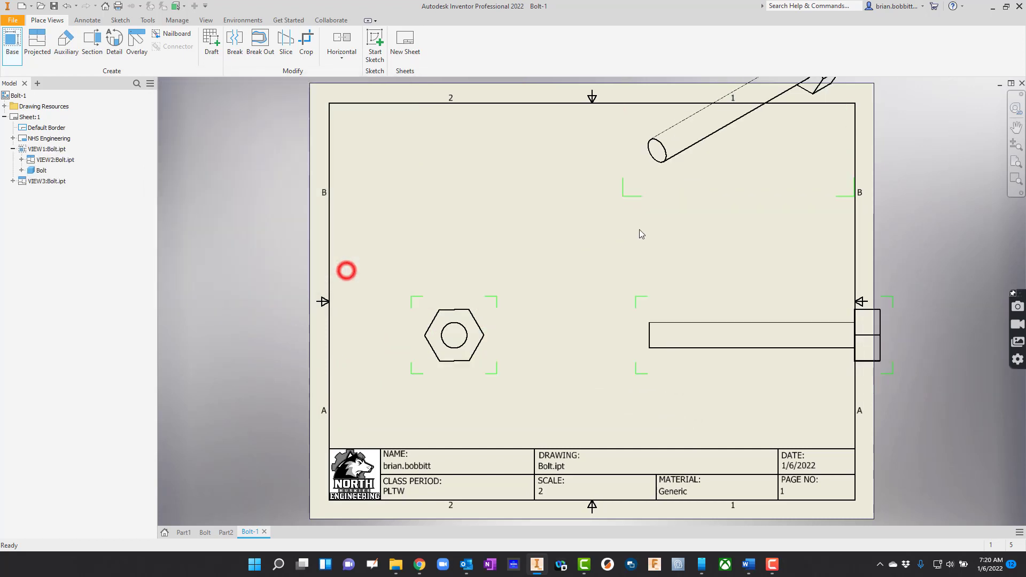
Step: Move the isometric and side views inside the border and shift the front view closer to the sheet's lower-left corner
left_click_drag(674, 174, 658, 267)
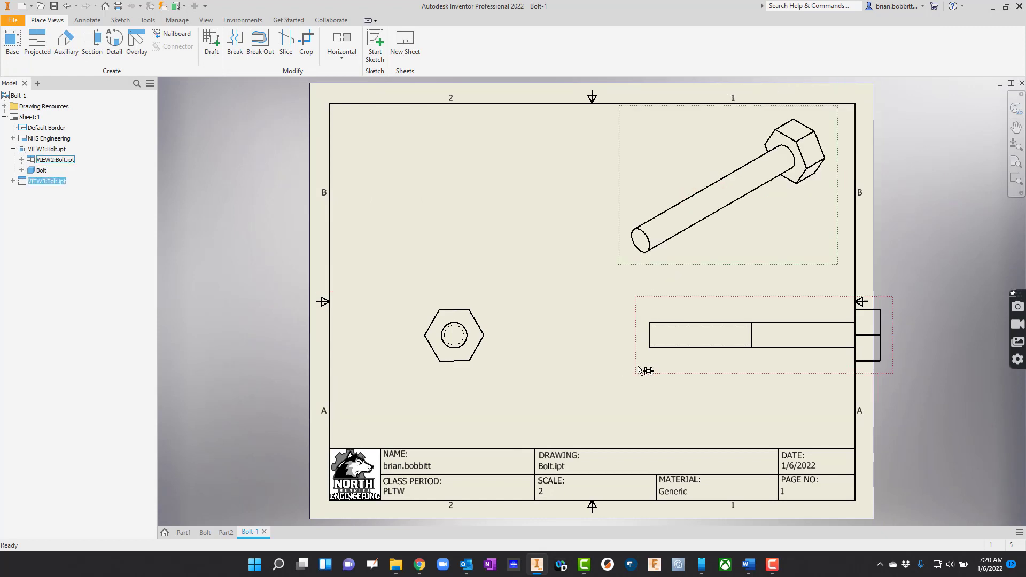
left_click_drag(637, 367, 565, 369)
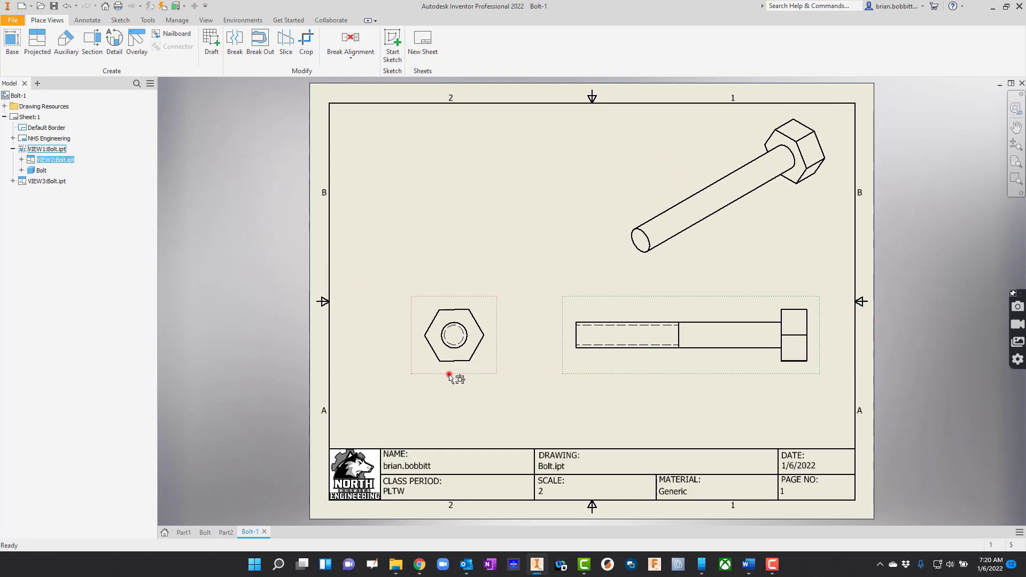
left_click_drag(449, 376, 416, 402)
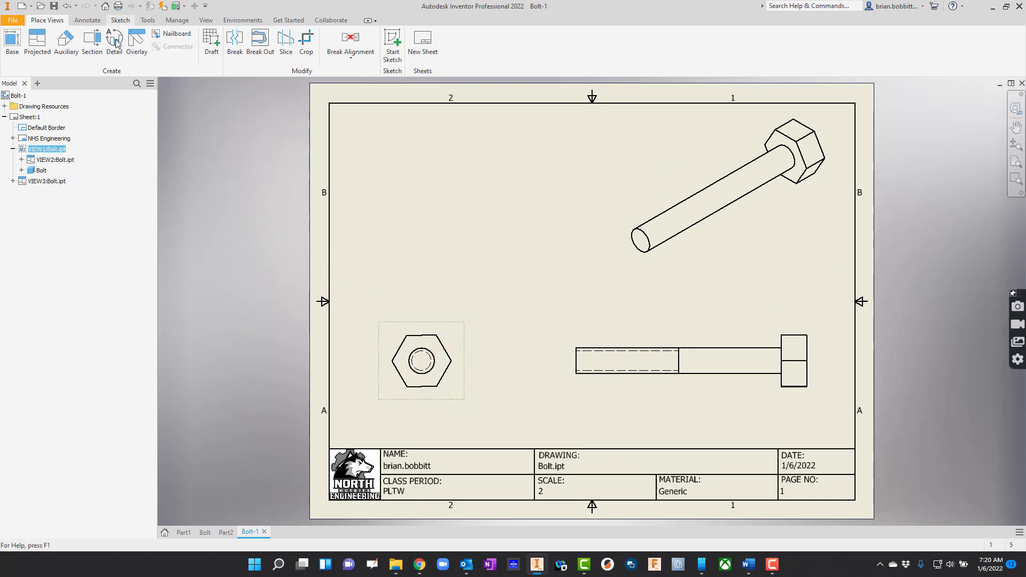
Step: Dimension the hexagon's height across its flats in the front view, placing the dimension to its right
left_click(87, 20)
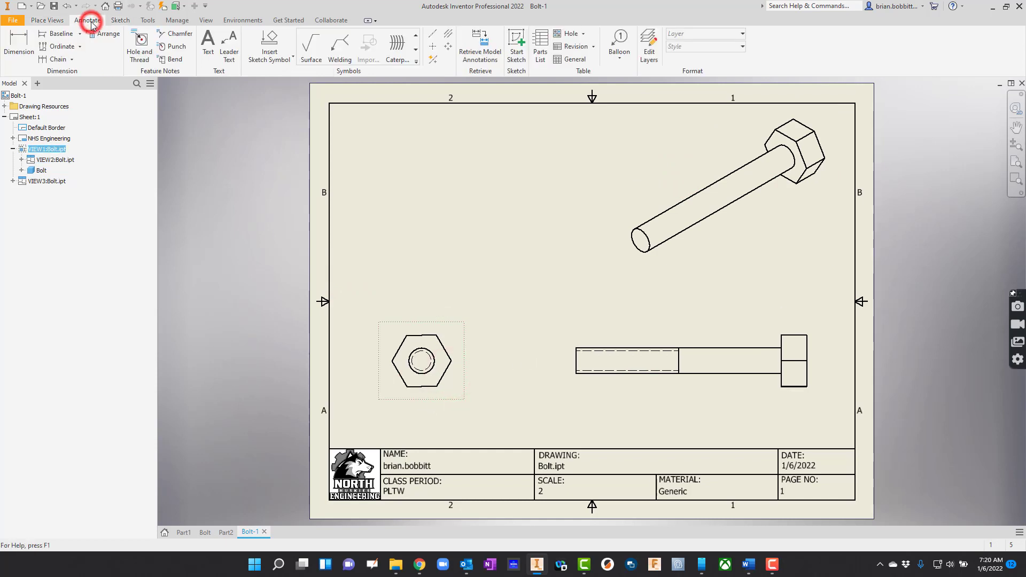
left_click(19, 43)
left_click(439, 336)
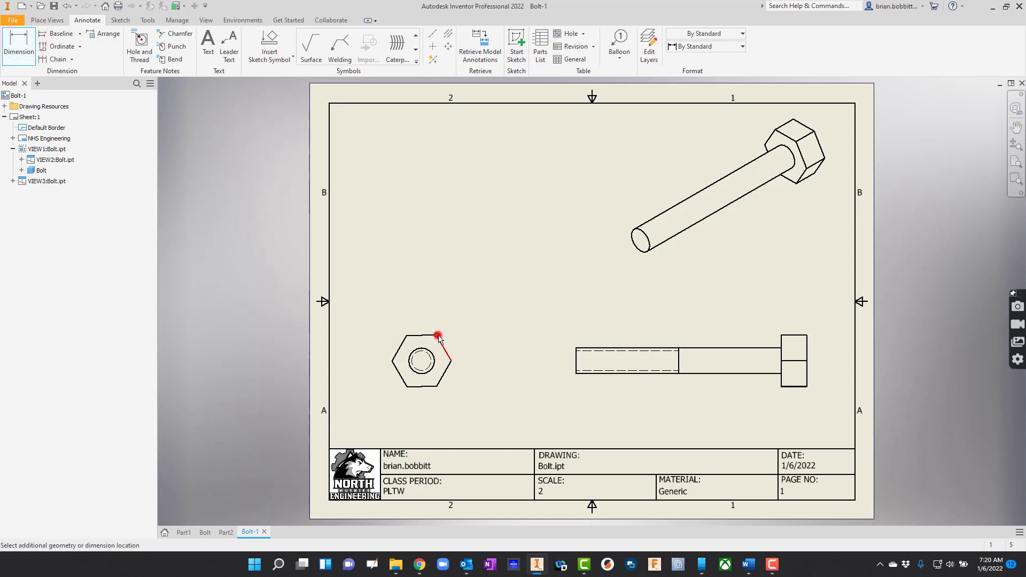
left_click(434, 387)
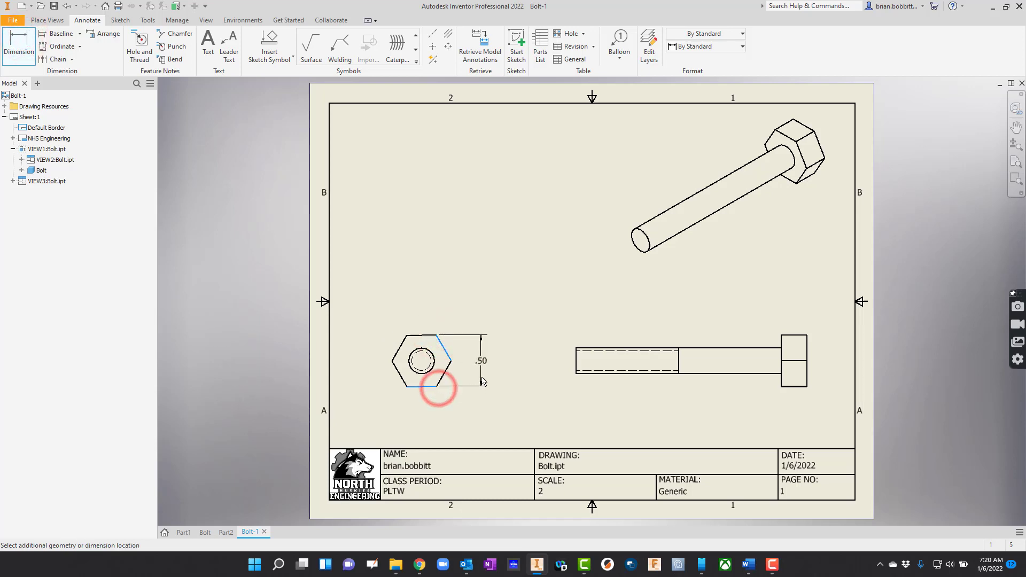
left_click(482, 381)
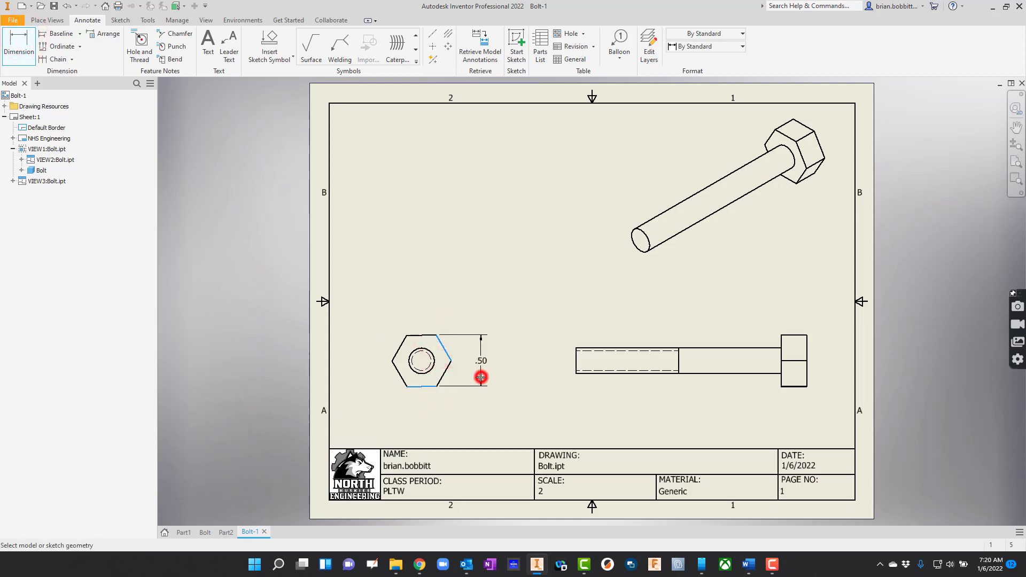
Step: Add a hole and thread note to the thread circle in the front view, placing it above the hexagon
left_click(143, 42)
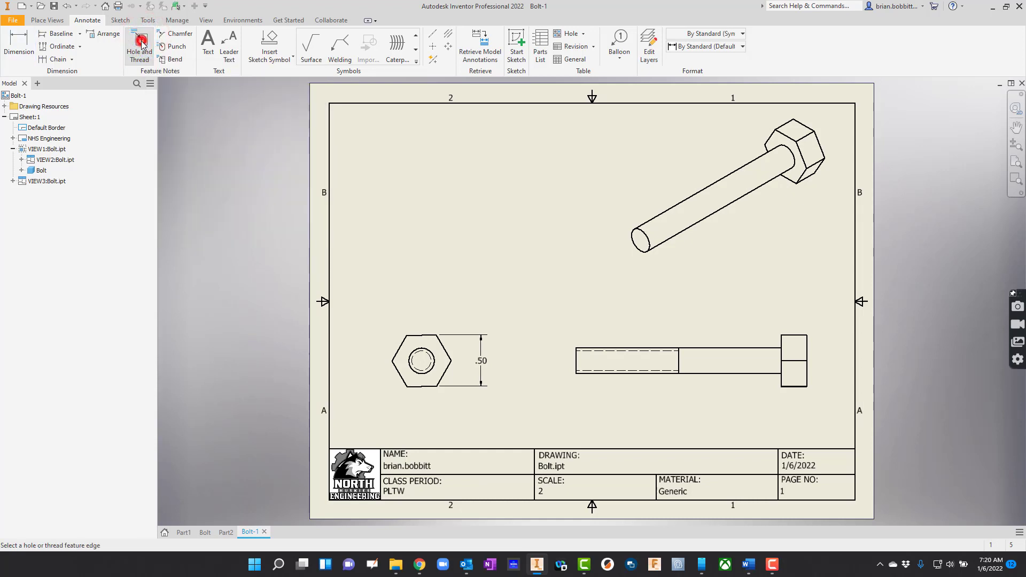
left_click(430, 350)
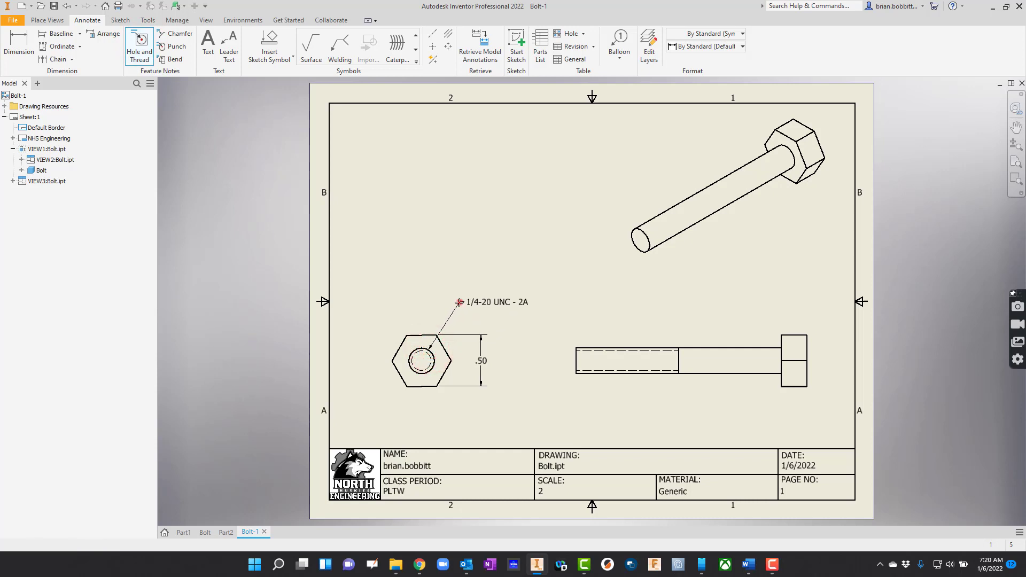
left_click(459, 302)
Step: Add baseline dimensions above the side view from the head's outer face to the head's underside, thread start and bolt tip
left_click(54, 35)
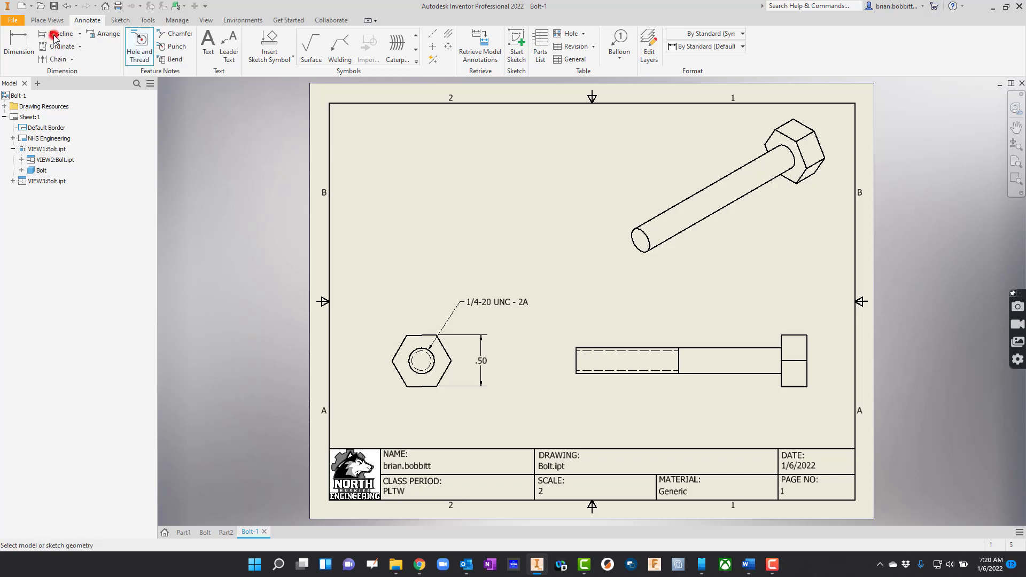
left_click(807, 343)
left_click(782, 344)
left_click(678, 363)
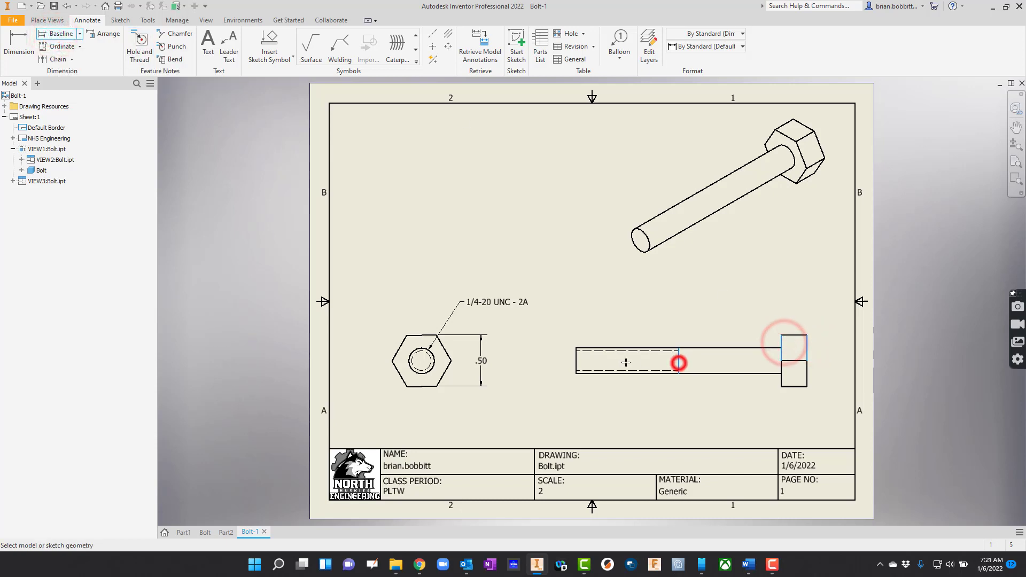
left_click(576, 361)
right_click(636, 332)
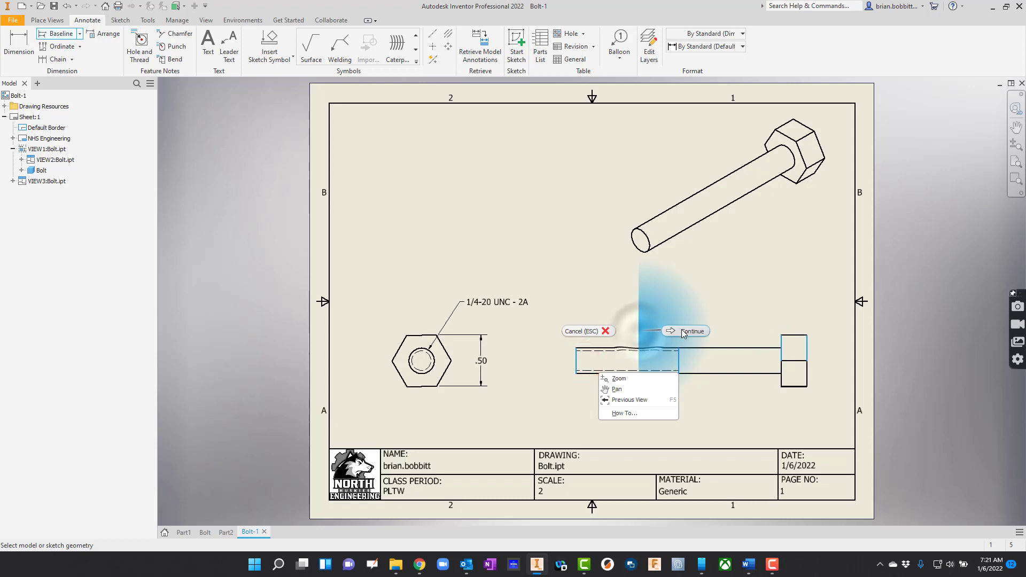
left_click(683, 332)
left_click(682, 313)
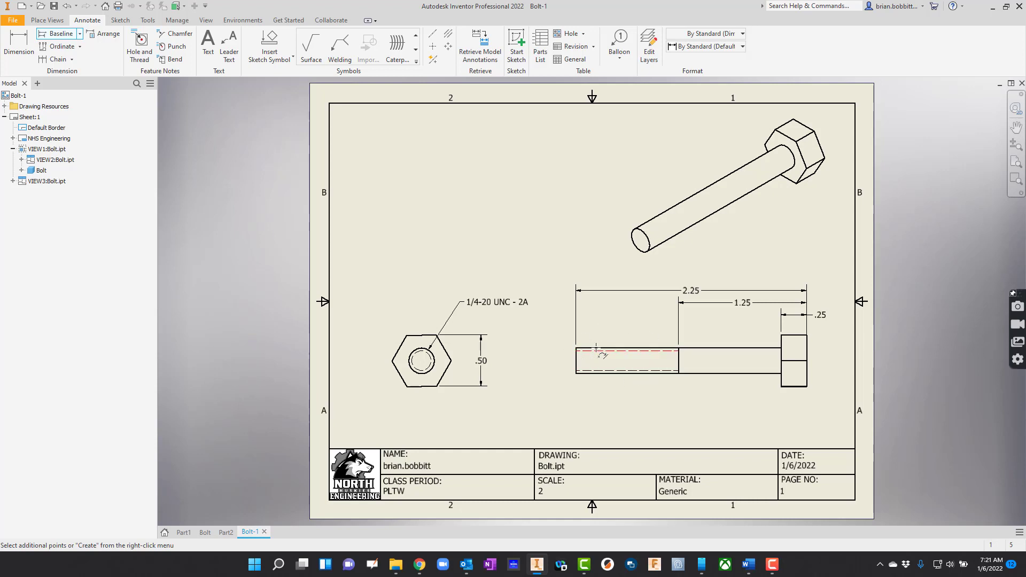
key("Escape")
Step: Set the isometric view's display style to shaded
double_click(771, 227)
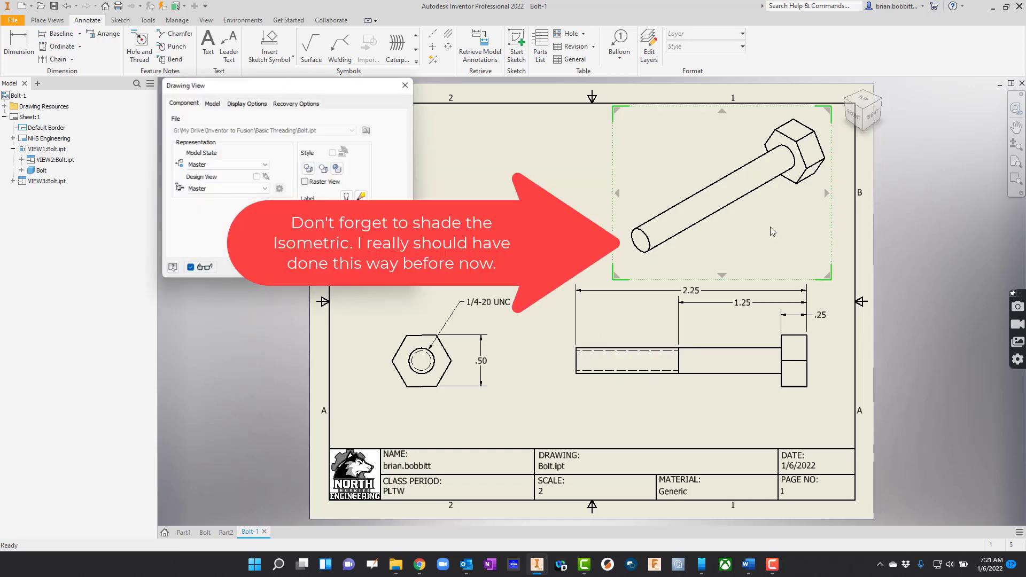
left_click(337, 168)
left_click(350, 264)
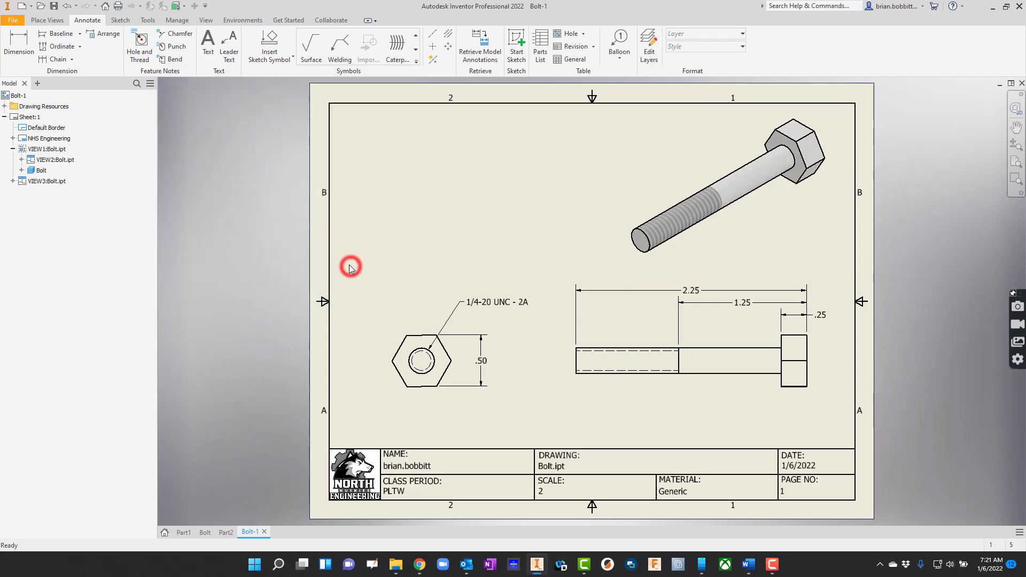